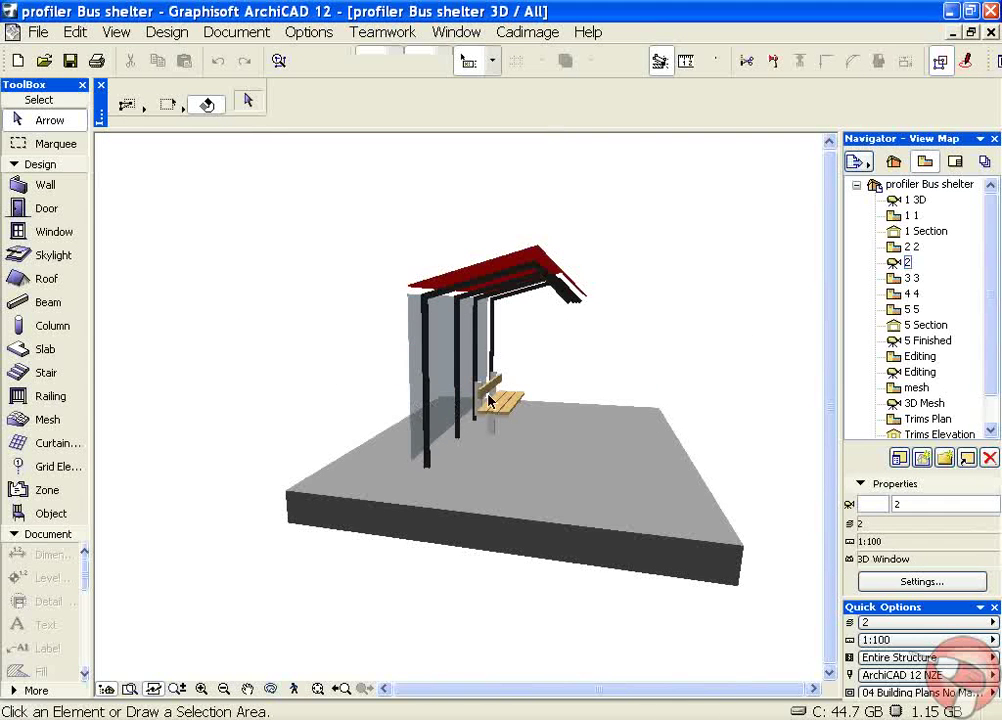
- Open the default object settings for Profiler - Purlins and show its purlin setout options
{"action": "scroll", "coordinate": [505, 343], "scroll_direction": "up", "scroll_amount": 5}
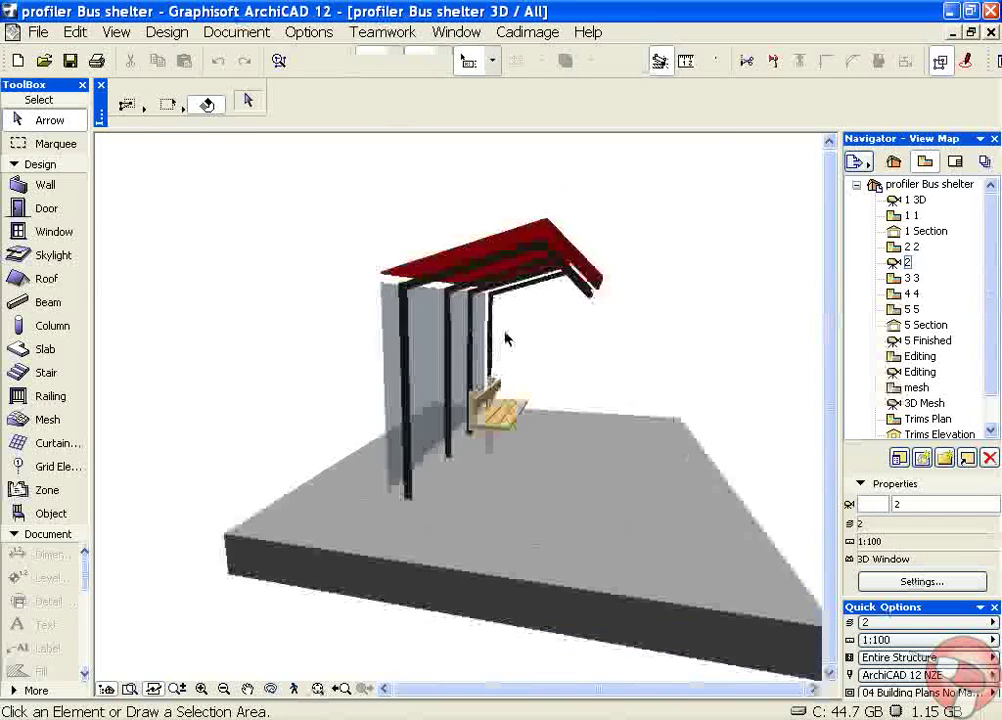
{"action": "middle_click_drag", "start_coordinate": [343, 403], "coordinate": [403, 400], "text": "shift"}
{"action": "middle_click_drag", "start_coordinate": [620, 260], "coordinate": [745, 331], "text": "shift"}
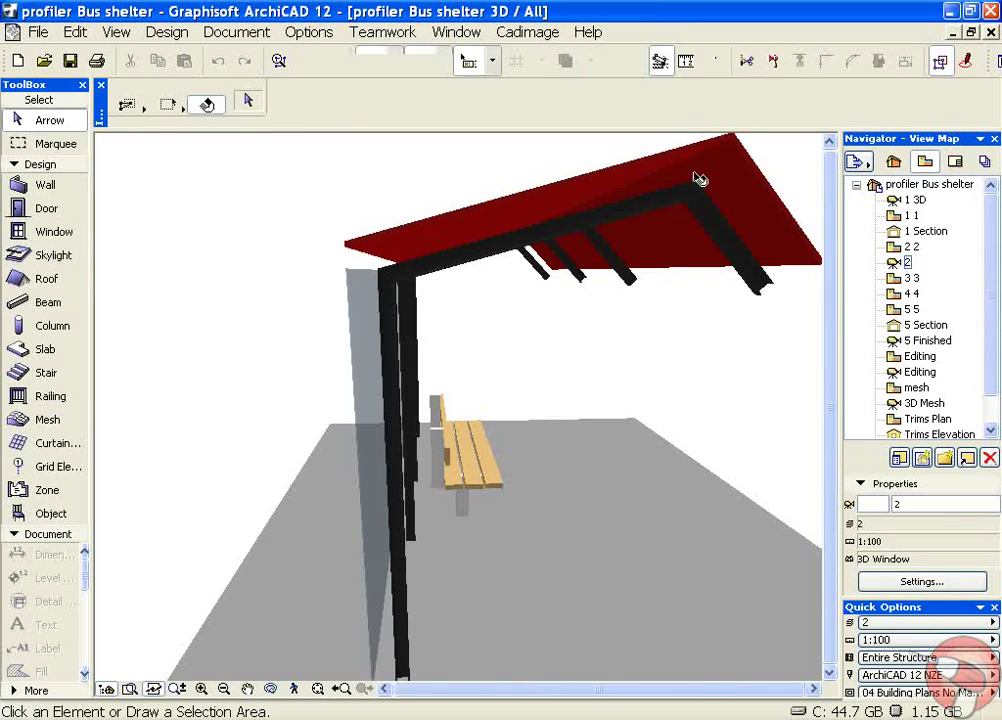
{"action": "double_click", "coordinate": [60, 515]}
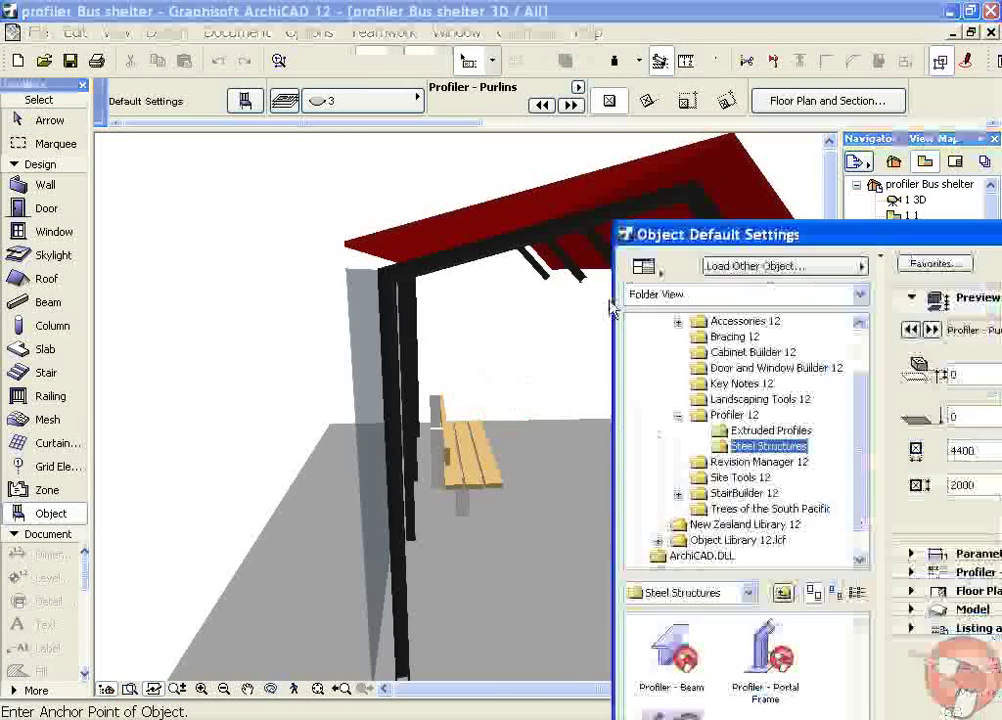
{"action": "left_click_drag", "start_coordinate": [705, 241], "coordinate": [155, 25]}
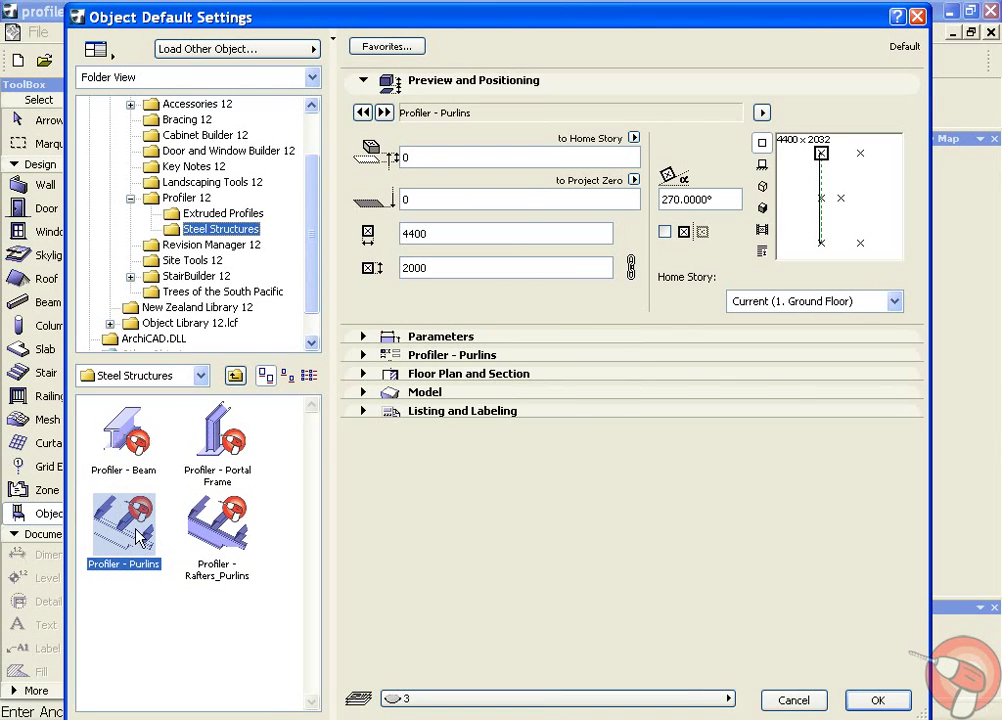
{"action": "left_click", "coordinate": [430, 362]}
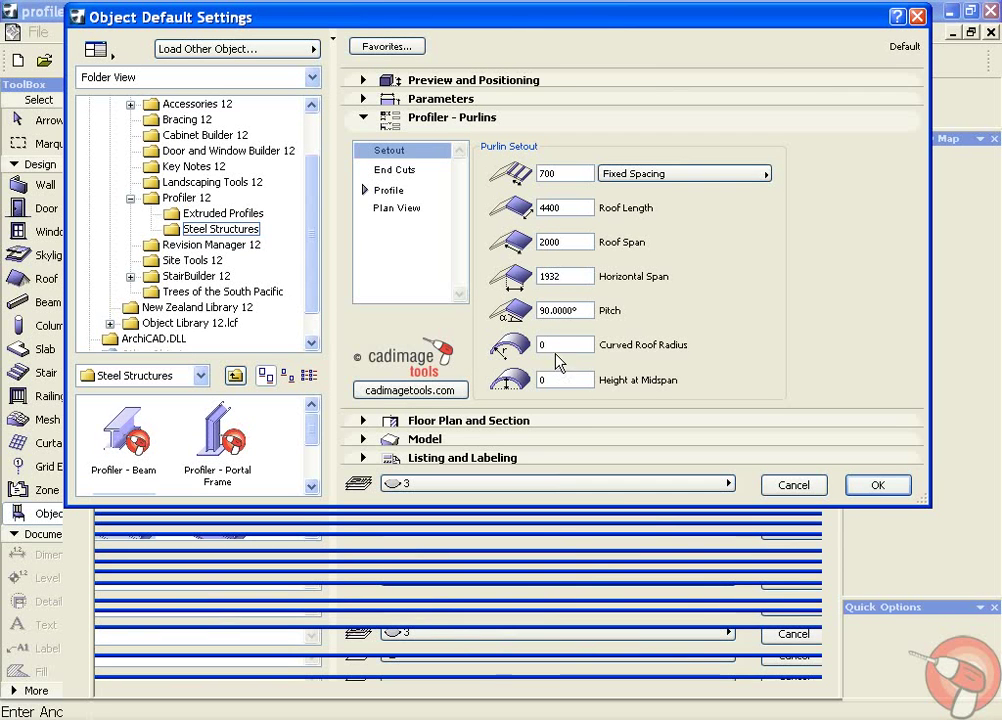
- Set the purlin profile to a Rolled Lipped Channel with the 102 x 51 x 4 CFC preset section
{"action": "left_click", "coordinate": [405, 172]}
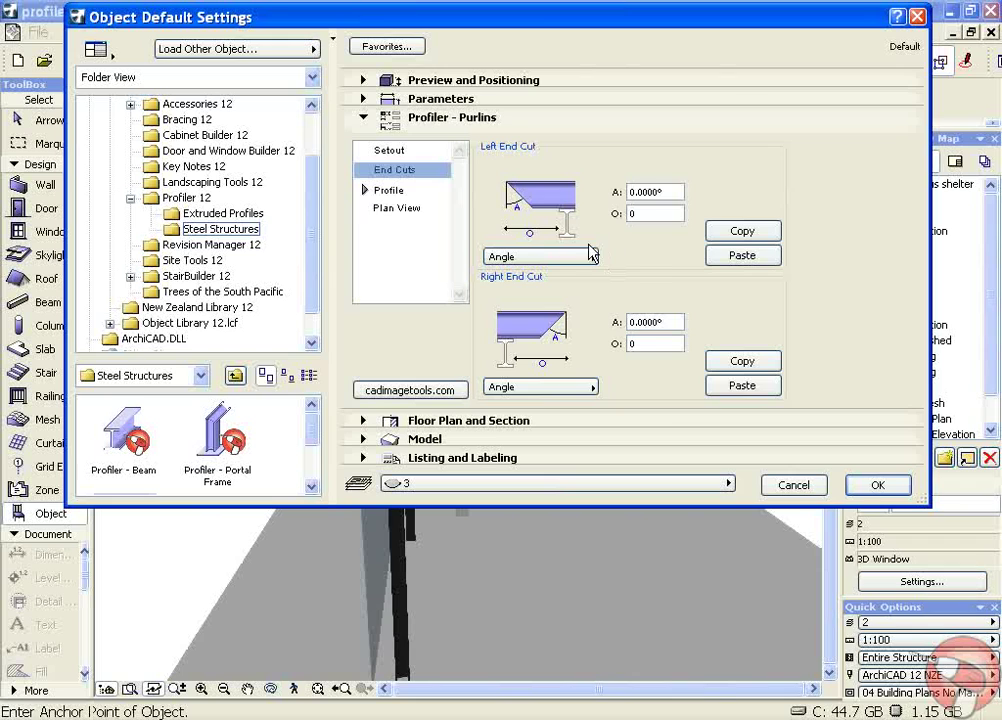
{"action": "left_click", "coordinate": [416, 192]}
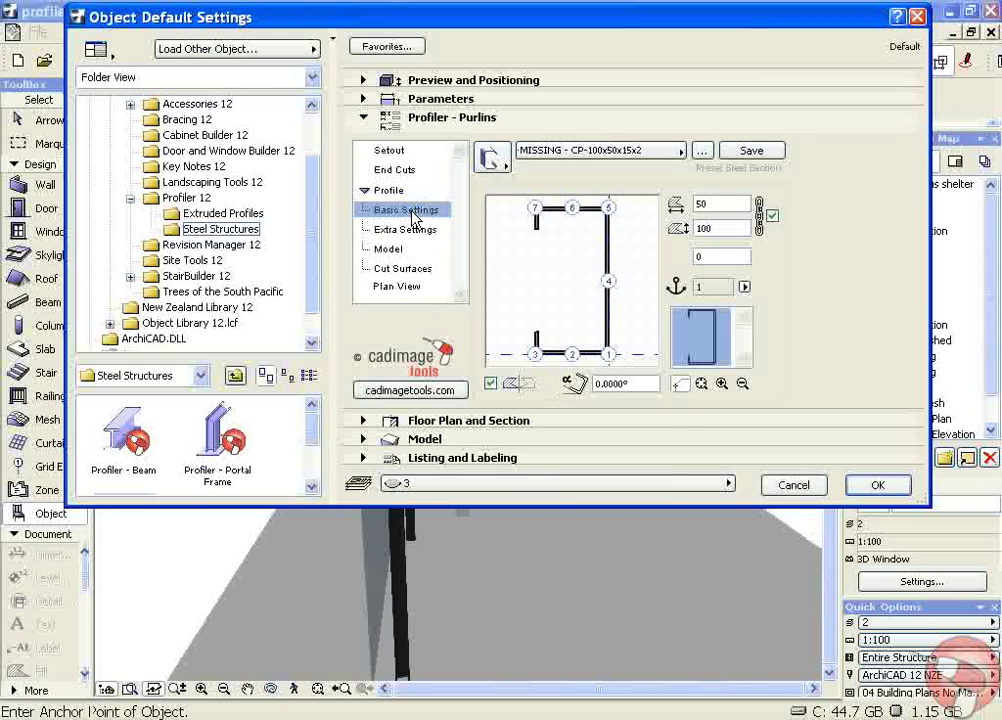
{"action": "left_click", "coordinate": [490, 157]}
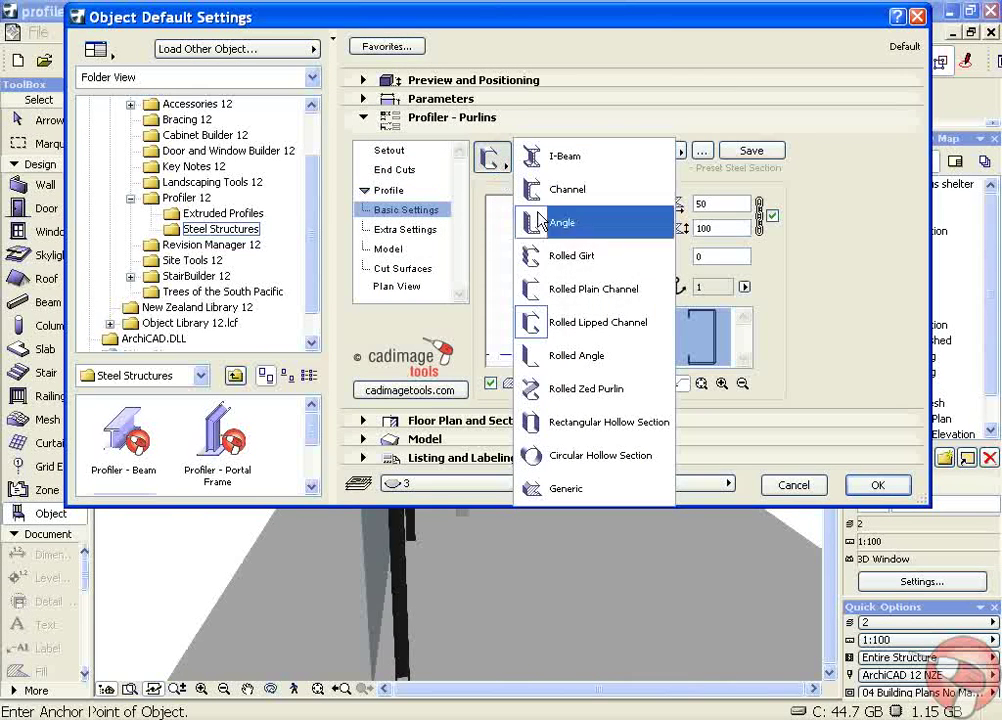
{"action": "left_click", "coordinate": [584, 332]}
{"action": "left_click", "coordinate": [603, 155]}
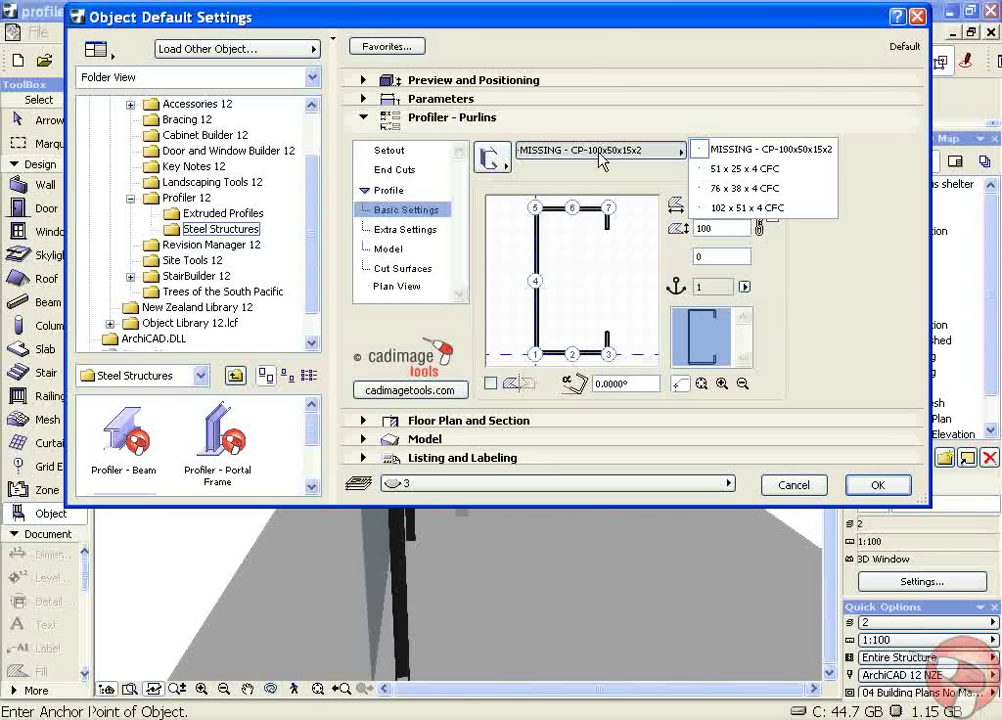
{"action": "left_click", "coordinate": [754, 207]}
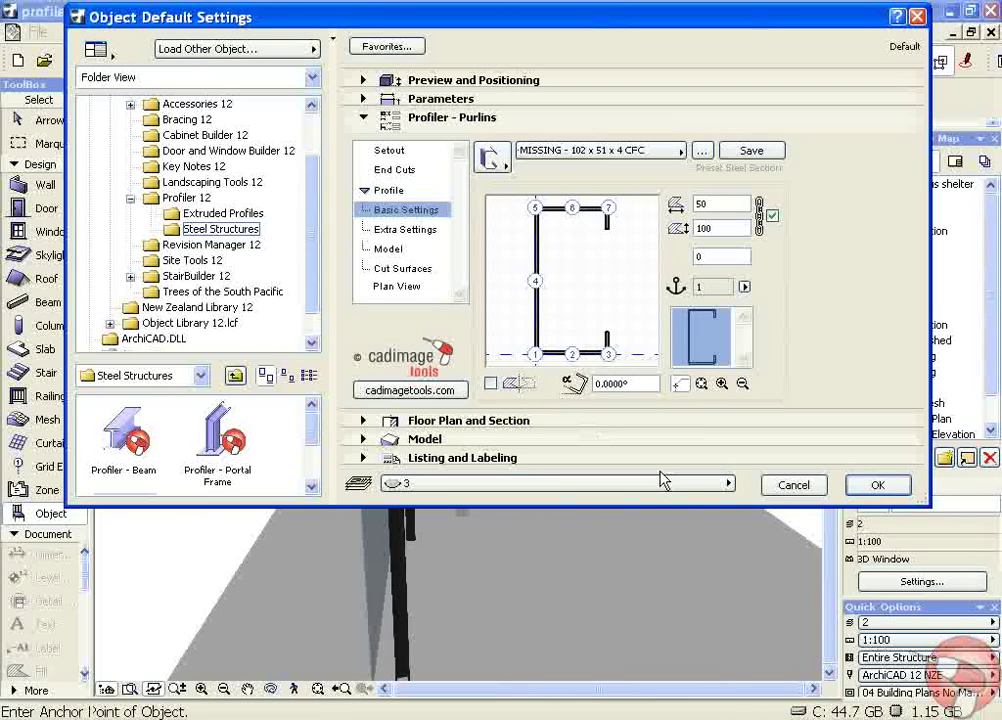
- Assign the purlin object to layer 2 and accept the default settings
{"action": "left_click", "coordinate": [674, 484]}
{"action": "left_click", "coordinate": [845, 530]}
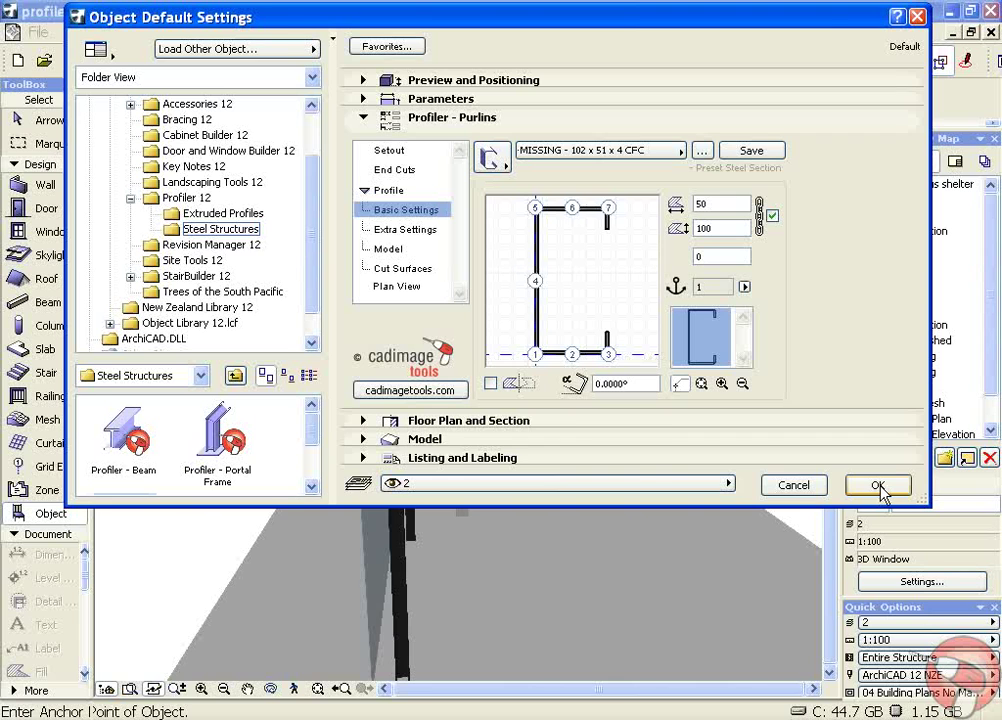
{"action": "left_click", "coordinate": [878, 487]}
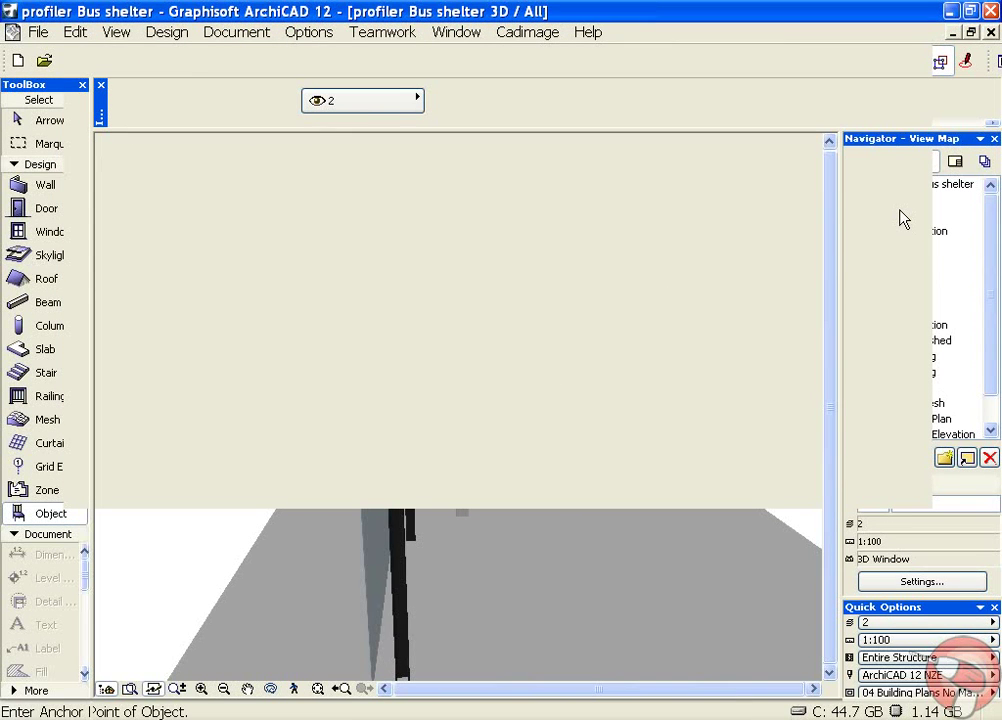
- Place the purlin object in plan view 2 2 at the inside corner of the back wall's lower end
{"action": "double_click", "coordinate": [903, 218]}
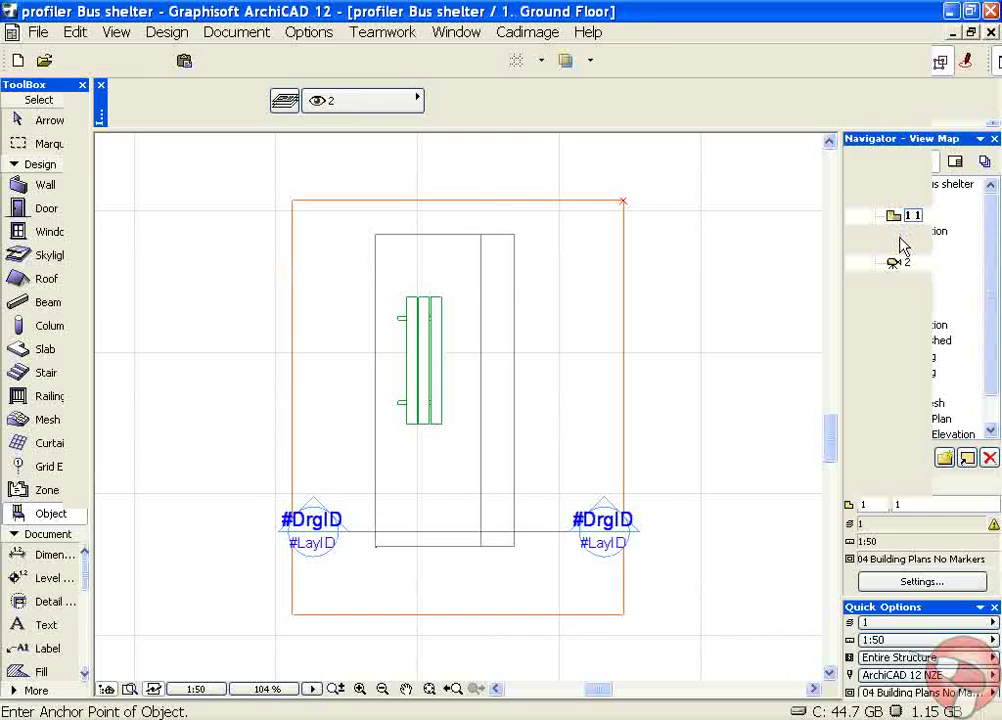
{"action": "double_click", "coordinate": [902, 233]}
{"action": "double_click", "coordinate": [906, 247]}
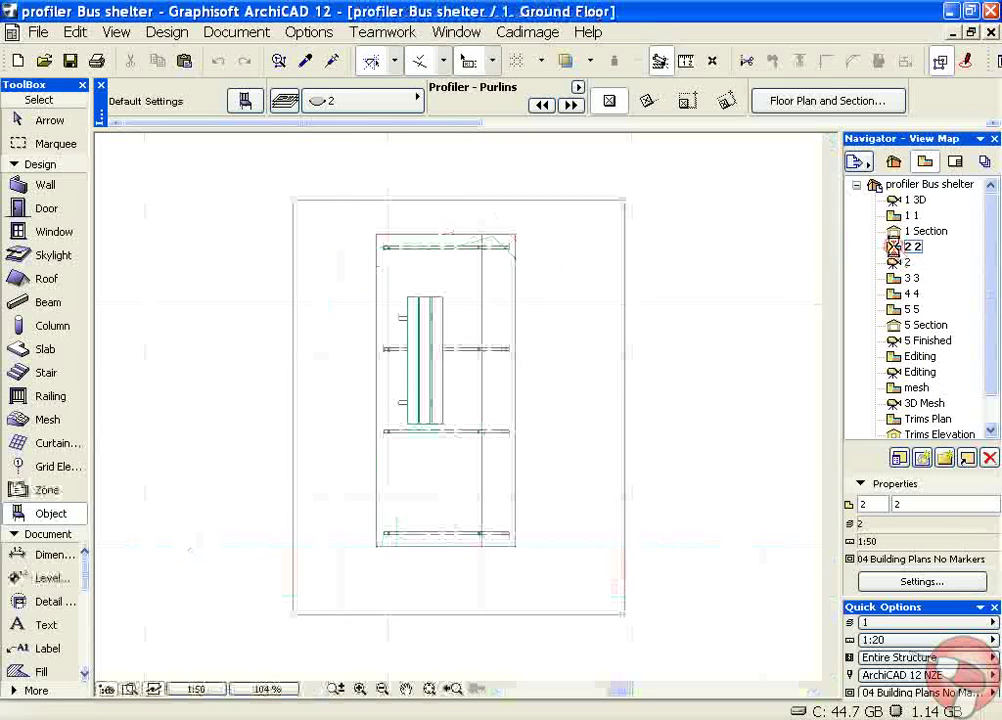
{"action": "scroll", "coordinate": [382, 594], "scroll_direction": "up", "scroll_amount": 3}
{"action": "scroll", "coordinate": [382, 594], "scroll_direction": "up", "scroll_amount": 2}
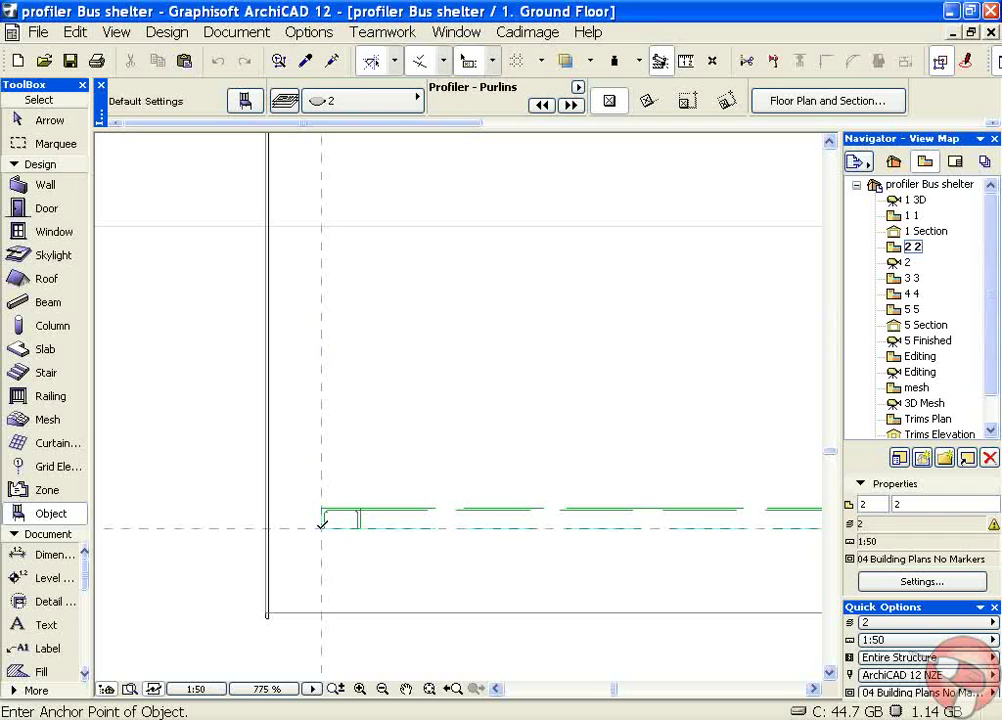
{"action": "left_click", "coordinate": [322, 611]}
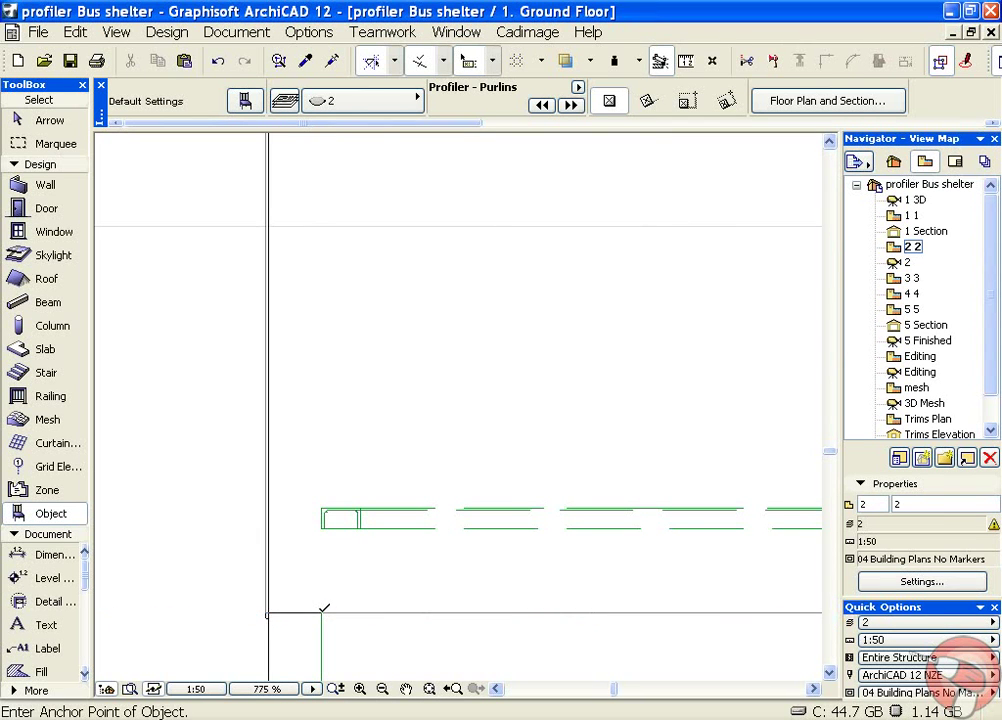
- Move the placed purlins by their lower end point to the back wall's inside corner, aligning them along the wall
{"action": "scroll", "coordinate": [322, 608], "scroll_direction": "down", "scroll_amount": 10}
{"action": "scroll", "coordinate": [341, 347], "scroll_direction": "up", "scroll_amount": 3}
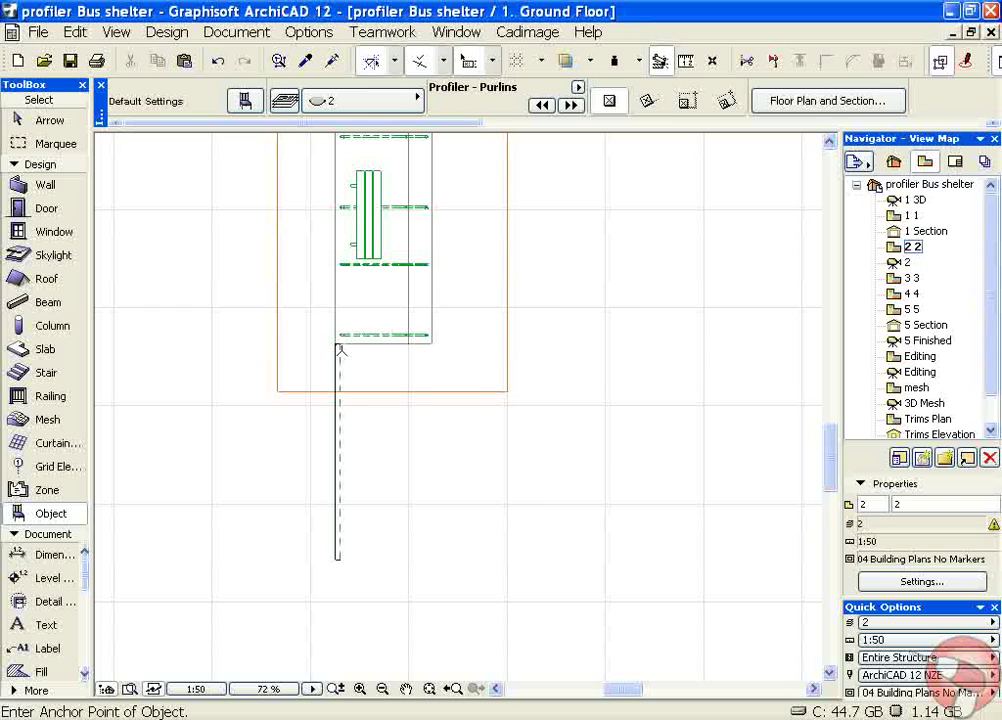
{"action": "left_click", "coordinate": [340, 345]}
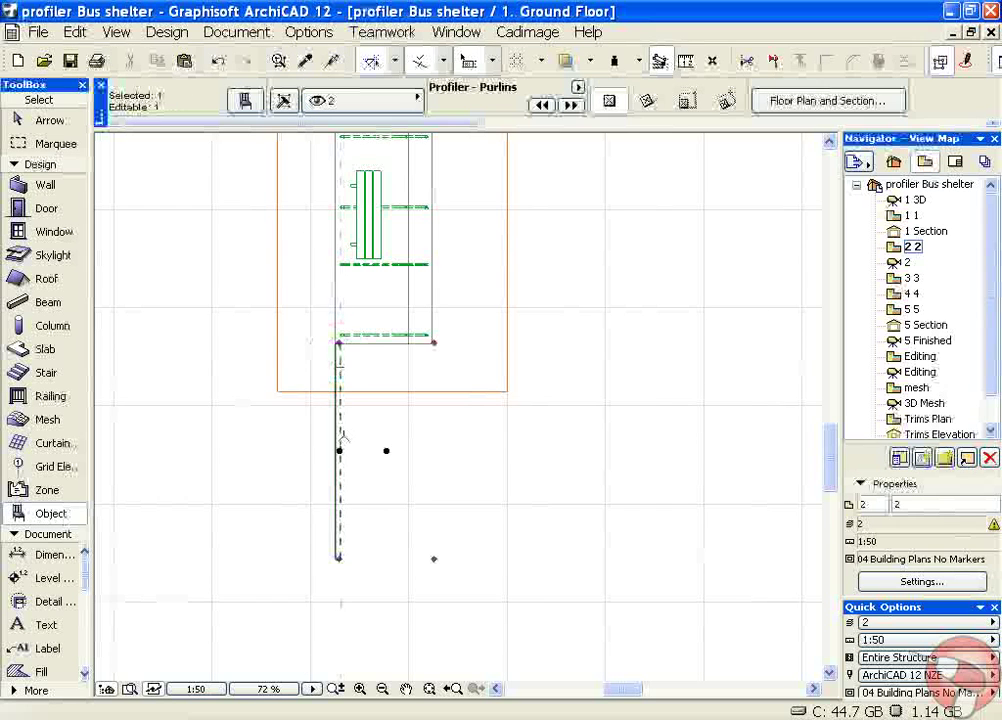
{"action": "left_click", "coordinate": [340, 556]}
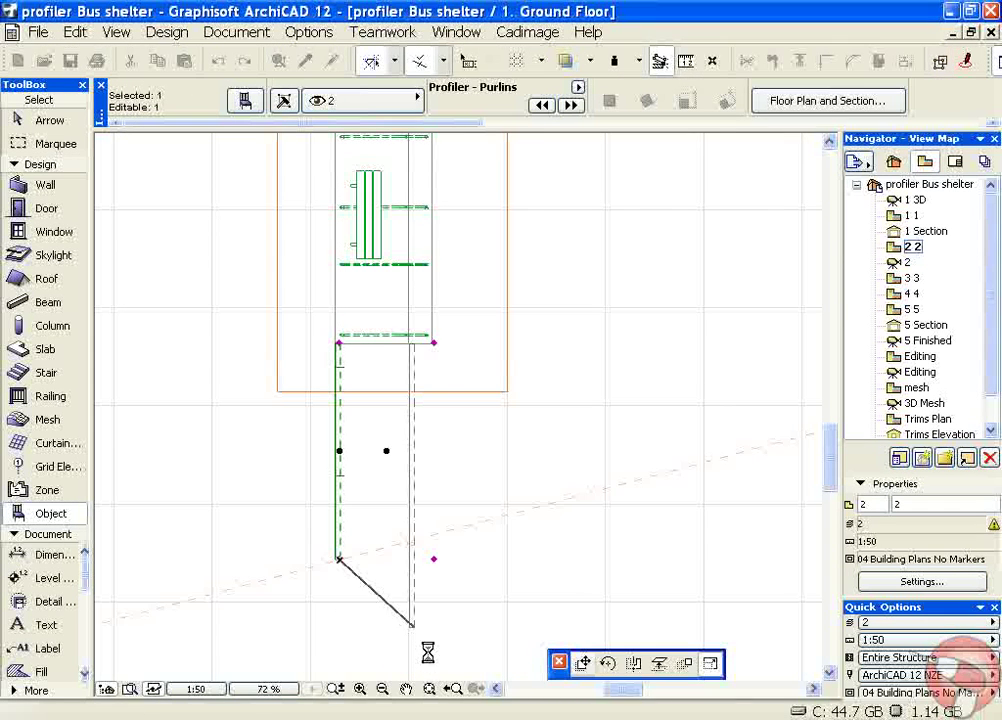
{"action": "left_click", "coordinate": [585, 664]}
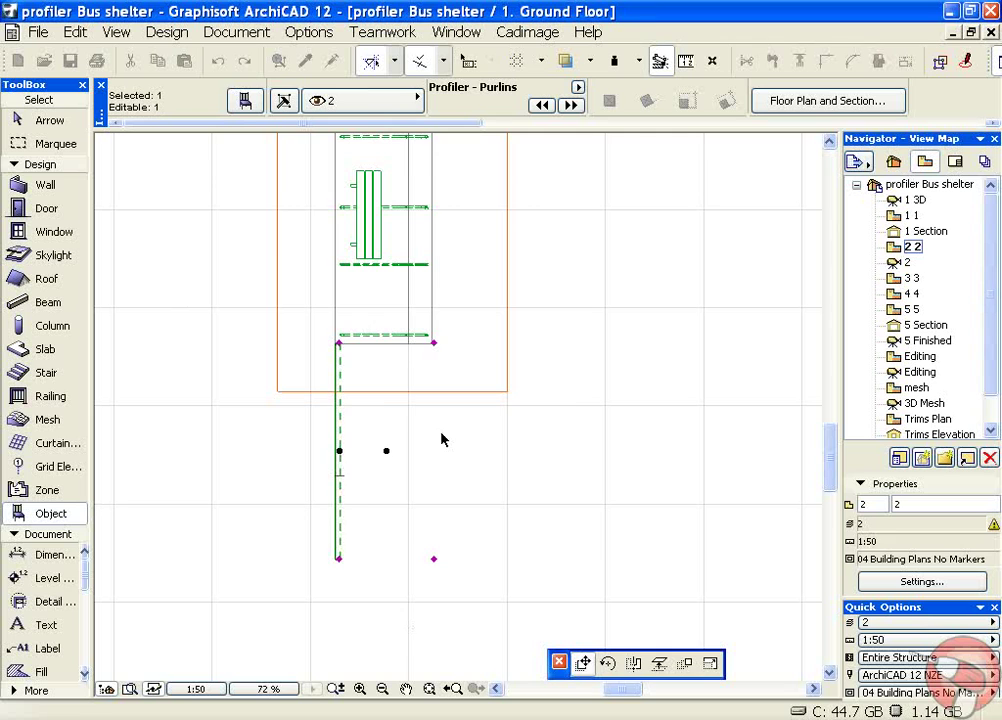
{"action": "scroll", "coordinate": [338, 336], "scroll_direction": "up", "scroll_amount": 6}
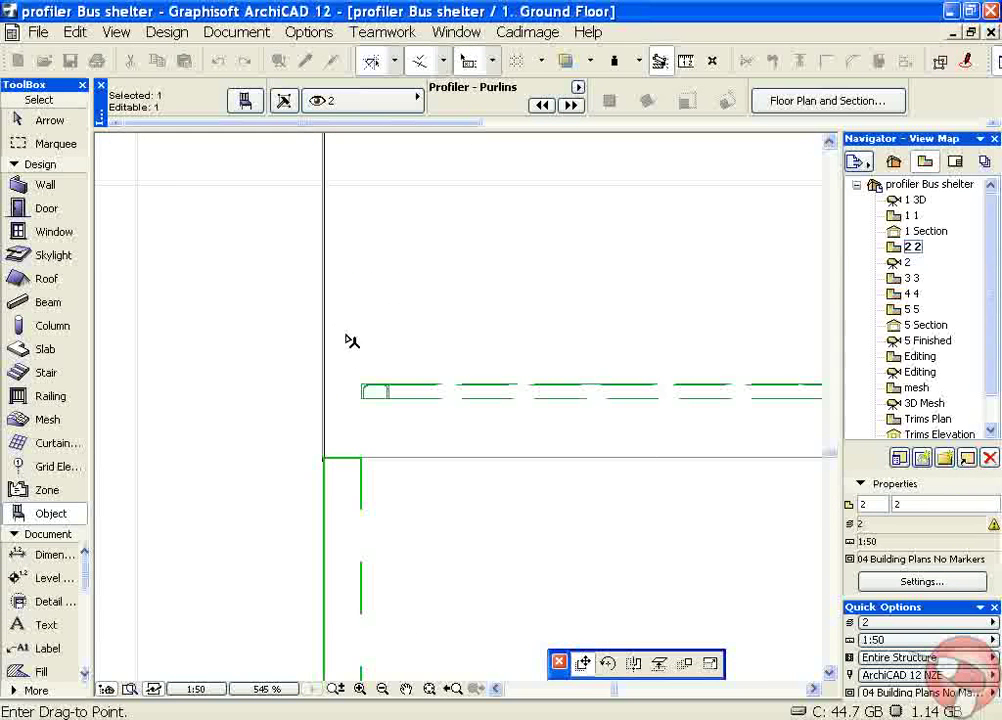
{"action": "left_click", "coordinate": [362, 459]}
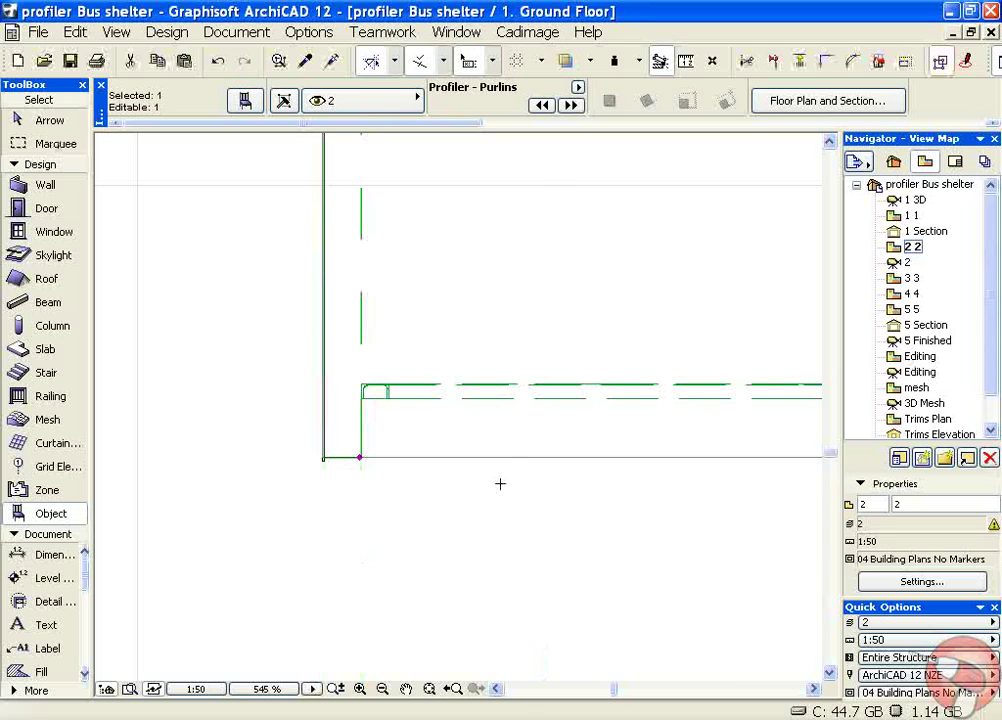
{"action": "key", "text": "Escape"}
- Examine the purlins along the back wall in 3D view 2, including their channel orientation against the posts
{"action": "double_click", "coordinate": [900, 262]}
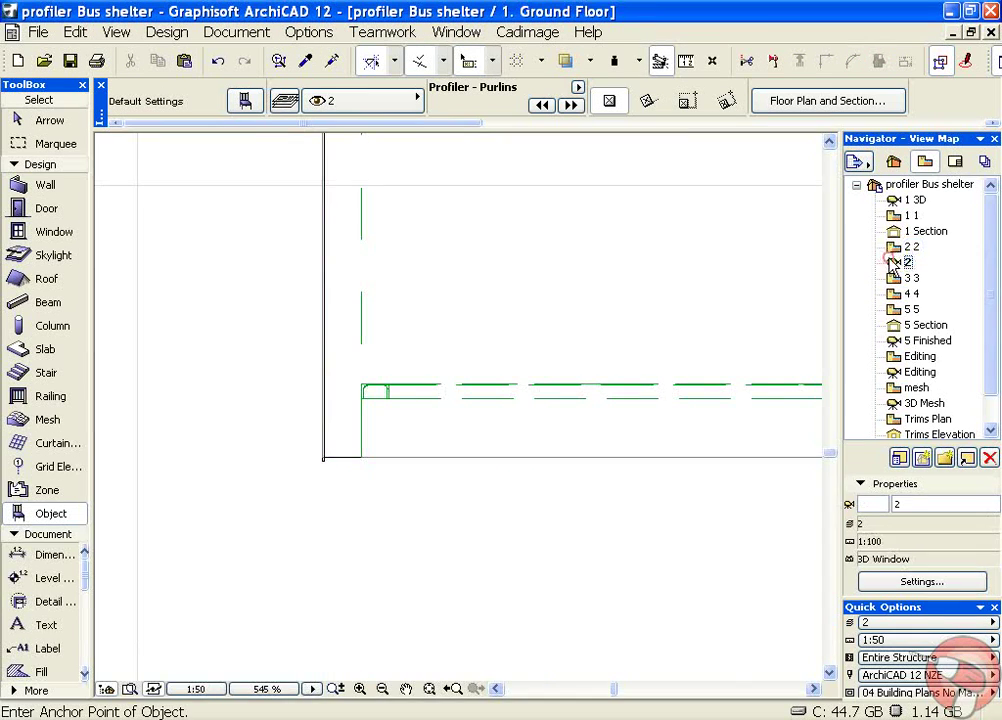
{"action": "scroll", "coordinate": [400, 395], "scroll_direction": "up", "scroll_amount": 3}
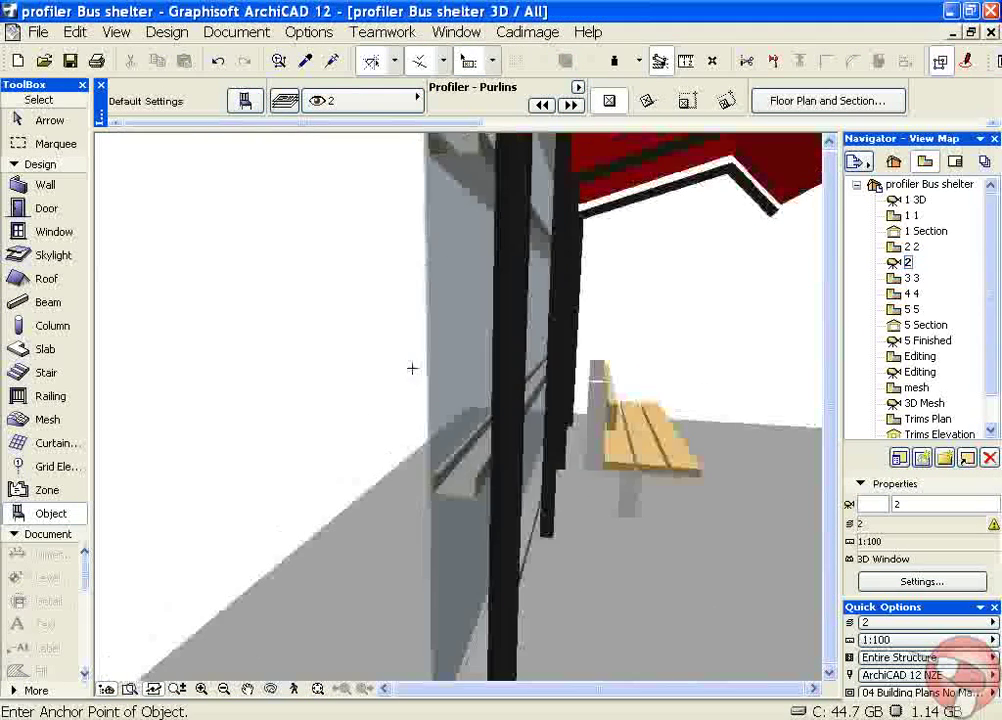
{"action": "middle_click_drag", "start_coordinate": [369, 367], "coordinate": [575, 387], "text": "shift"}
{"action": "scroll", "coordinate": [616, 343], "scroll_direction": "down", "scroll_amount": 3}
{"action": "middle_click_drag", "start_coordinate": [525, 278], "coordinate": [503, 485], "text": "shift"}
{"action": "middle_click_drag", "start_coordinate": [548, 366], "coordinate": [385, 297], "text": "shift"}
{"action": "scroll", "coordinate": [419, 449], "scroll_direction": "up", "scroll_amount": 3}
{"action": "scroll", "coordinate": [416, 420], "scroll_direction": "up", "scroll_amount": 3}
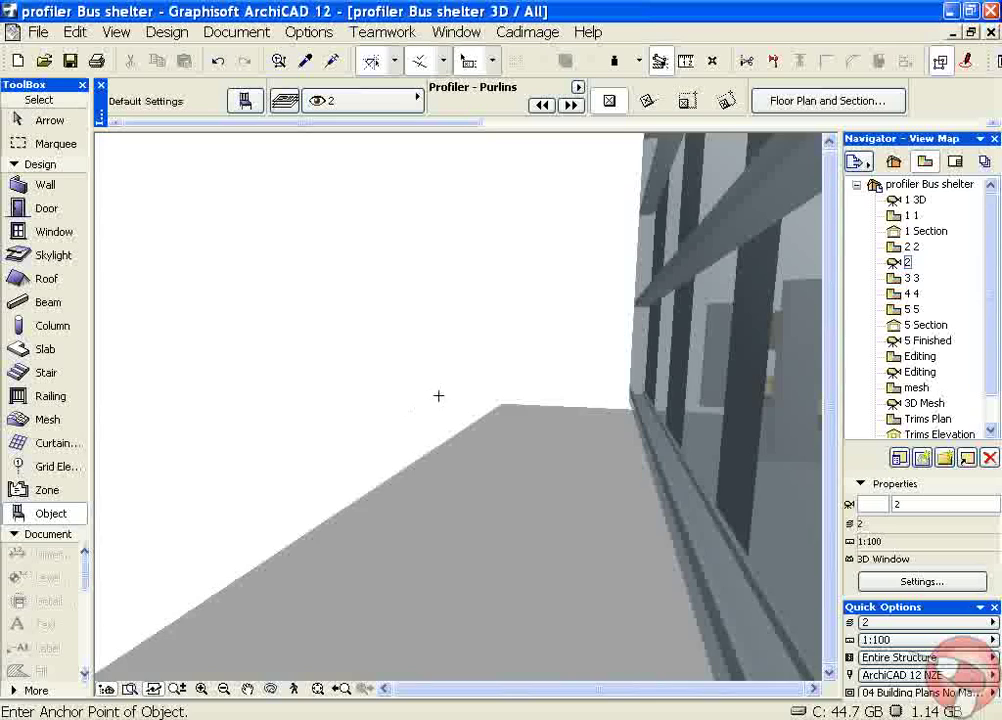
{"action": "middle_click_drag", "start_coordinate": [644, 397], "coordinate": [586, 331], "text": "shift"}
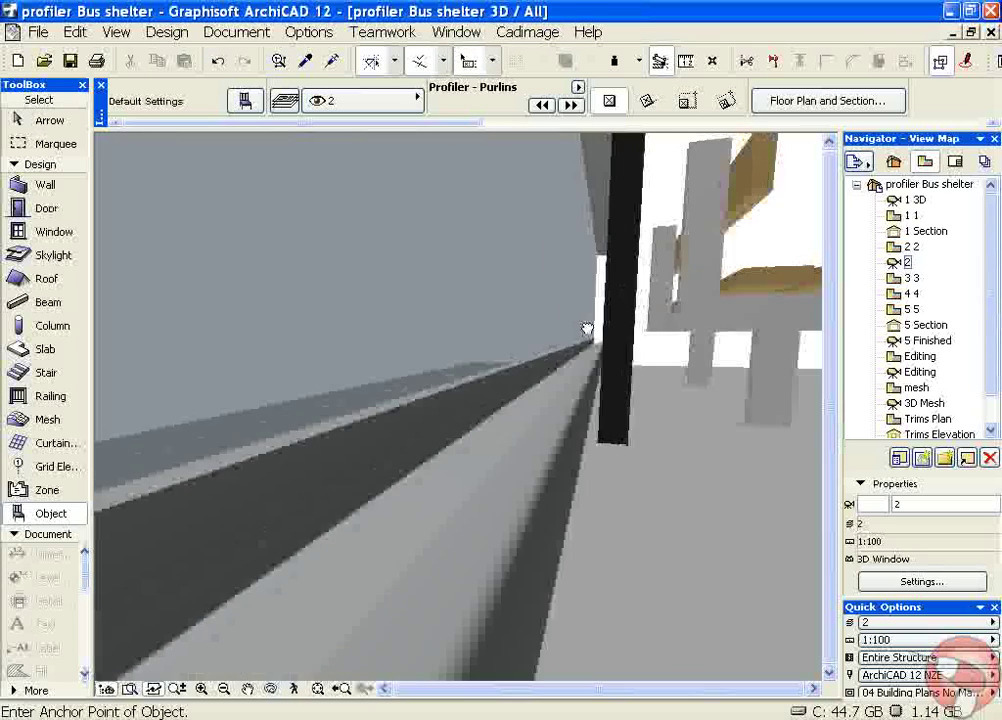
{"action": "scroll", "coordinate": [503, 432], "scroll_direction": "down", "scroll_amount": 5}
{"action": "scroll", "coordinate": [460, 474], "scroll_direction": "up", "scroll_amount": 2}
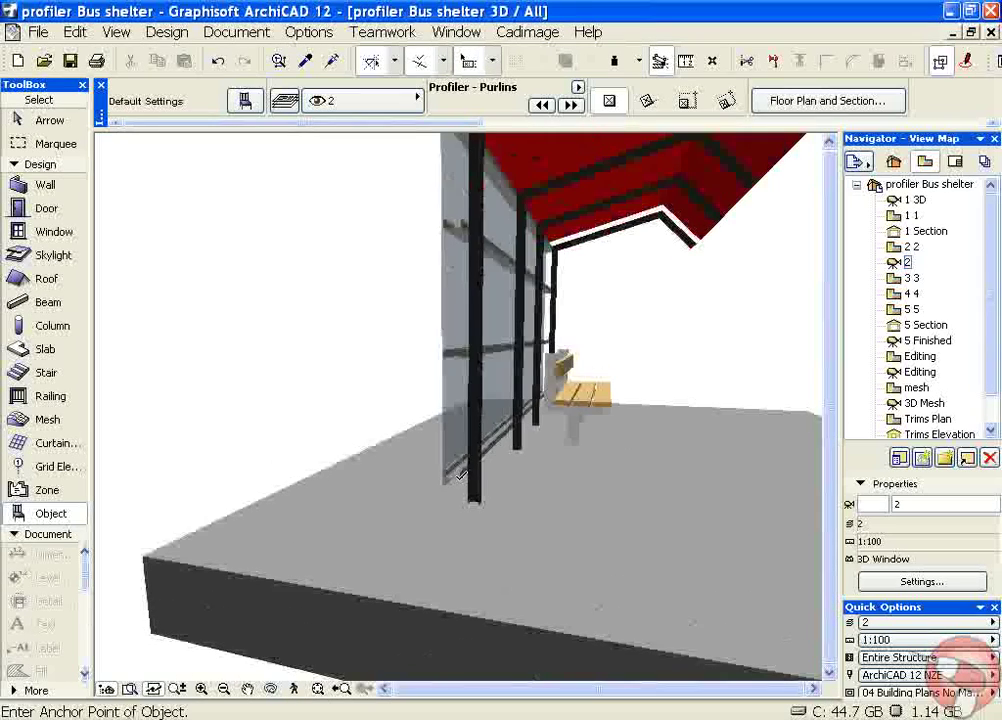
- Mirror the channel profile of the back wall purlins in their object settings
{"action": "left_click", "coordinate": [462, 481]}
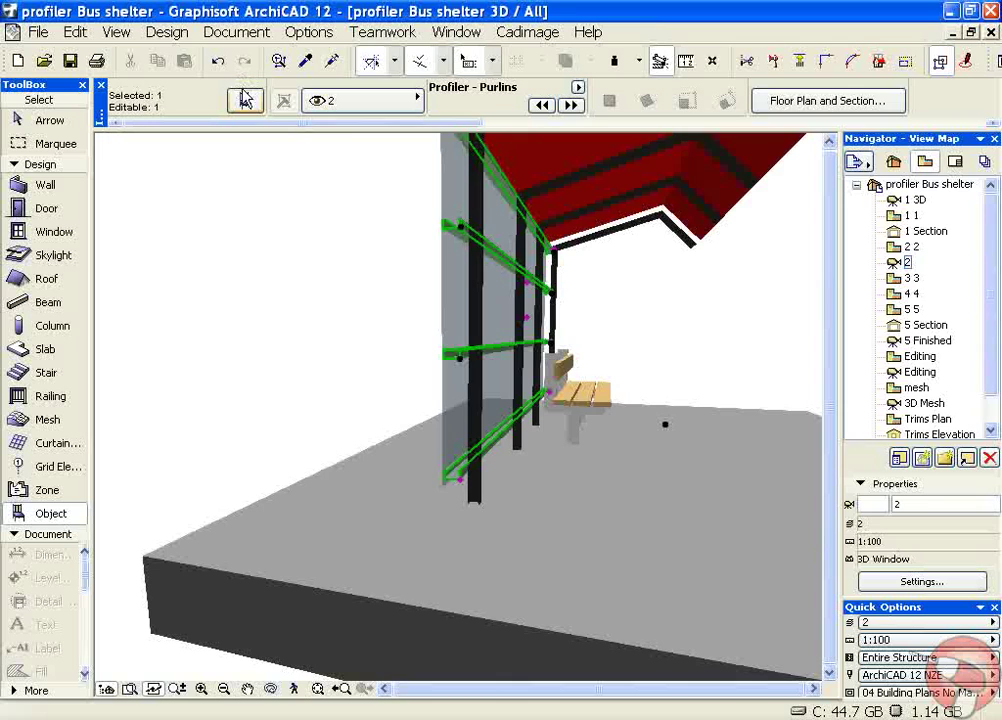
{"action": "key", "text": "ctrl+t"}
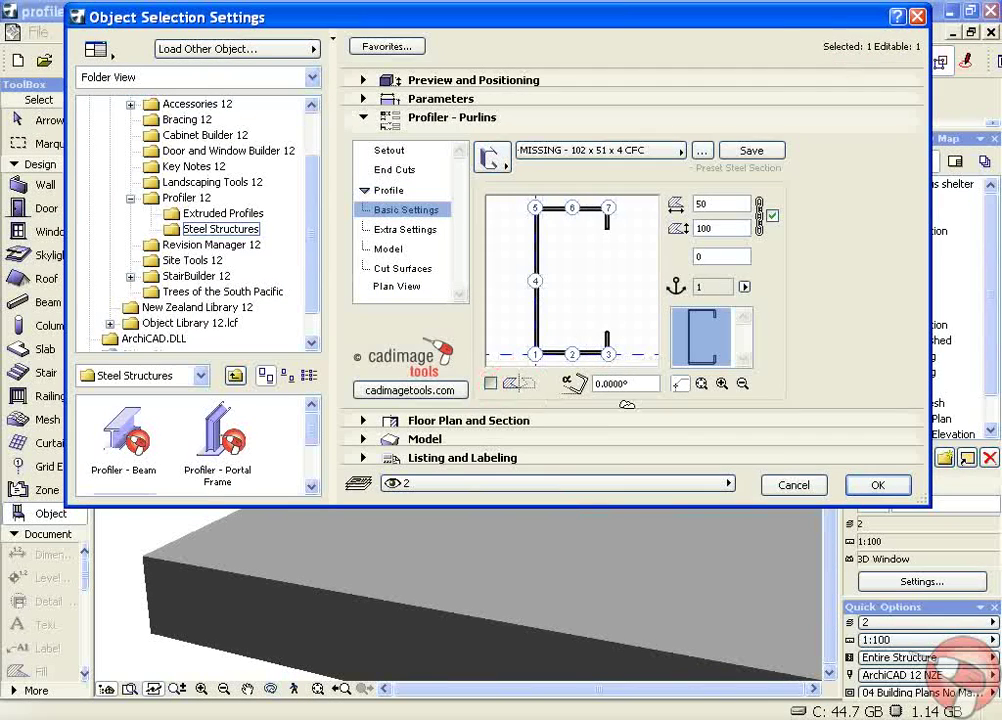
{"action": "left_click", "coordinate": [879, 485]}
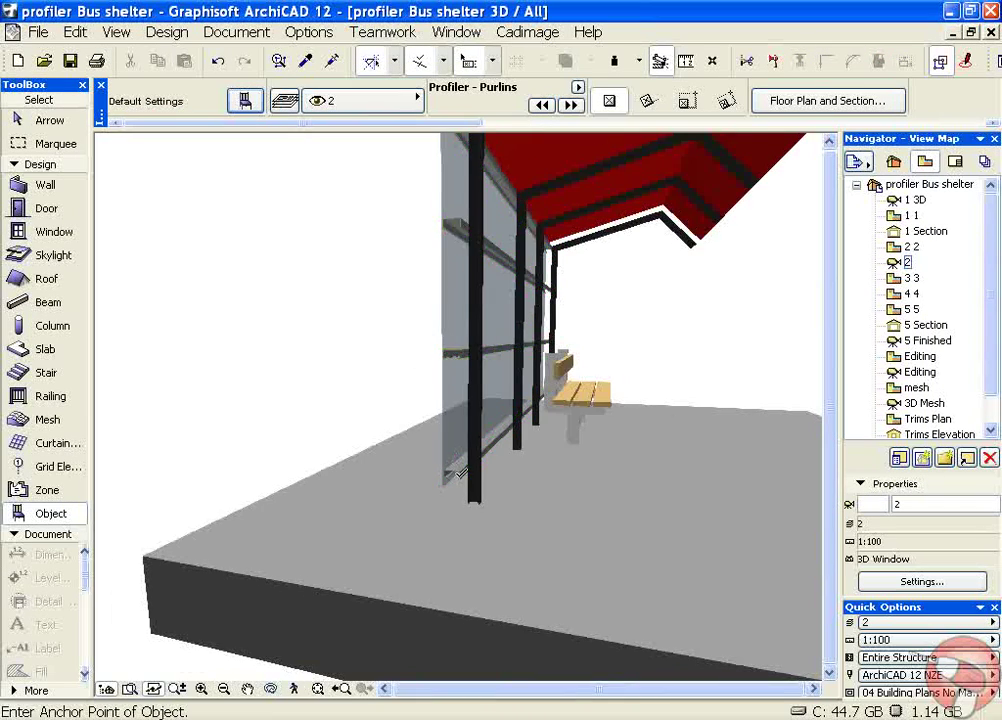
- Measure the horizontal distance from the wall purlins' upper corner to the roof ridge line in plan view 2 2
{"action": "scroll", "coordinate": [460, 474], "scroll_direction": "up", "scroll_amount": 2}
{"action": "scroll", "coordinate": [629, 283], "scroll_direction": "down", "scroll_amount": 3}
{"action": "middle_click_drag", "start_coordinate": [628, 297], "coordinate": [553, 438]}
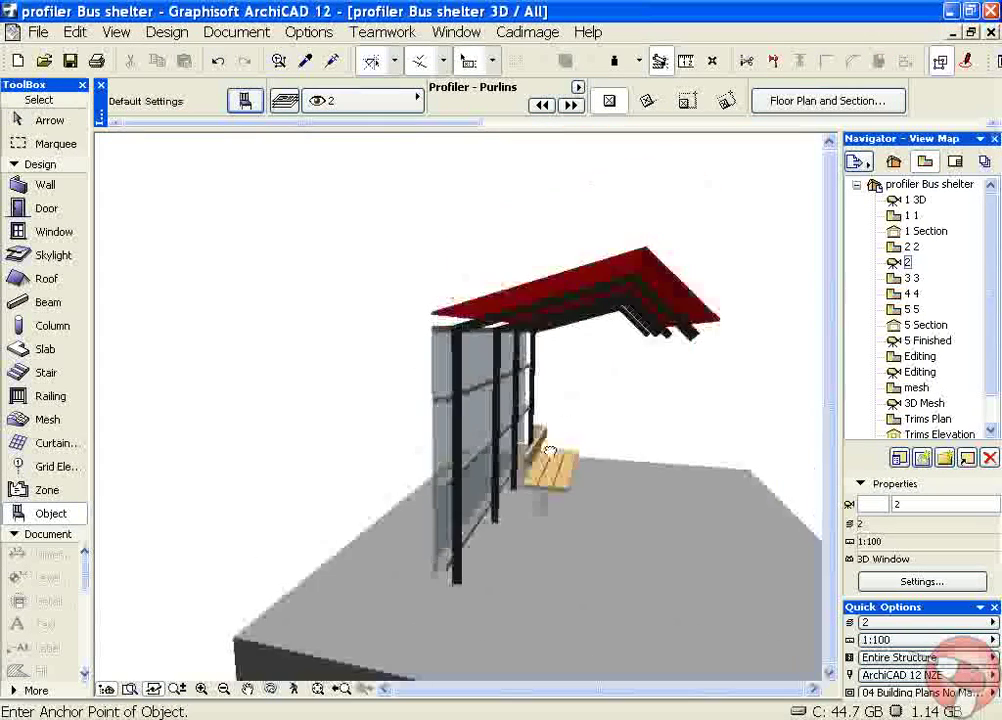
{"action": "scroll", "coordinate": [412, 320], "scroll_direction": "up", "scroll_amount": 3}
{"action": "middle_click_drag", "start_coordinate": [647, 405], "coordinate": [338, 376], "text": "shift"}
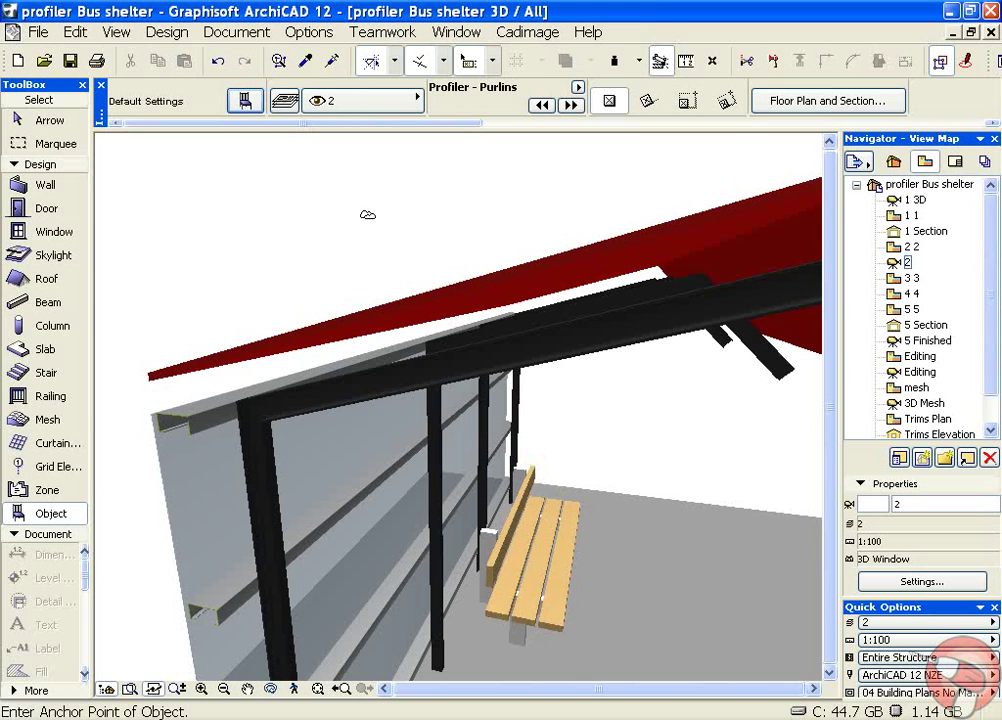
{"action": "double_click", "coordinate": [907, 248]}
{"action": "scroll", "coordinate": [432, 240], "scroll_direction": "up", "scroll_amount": 5}
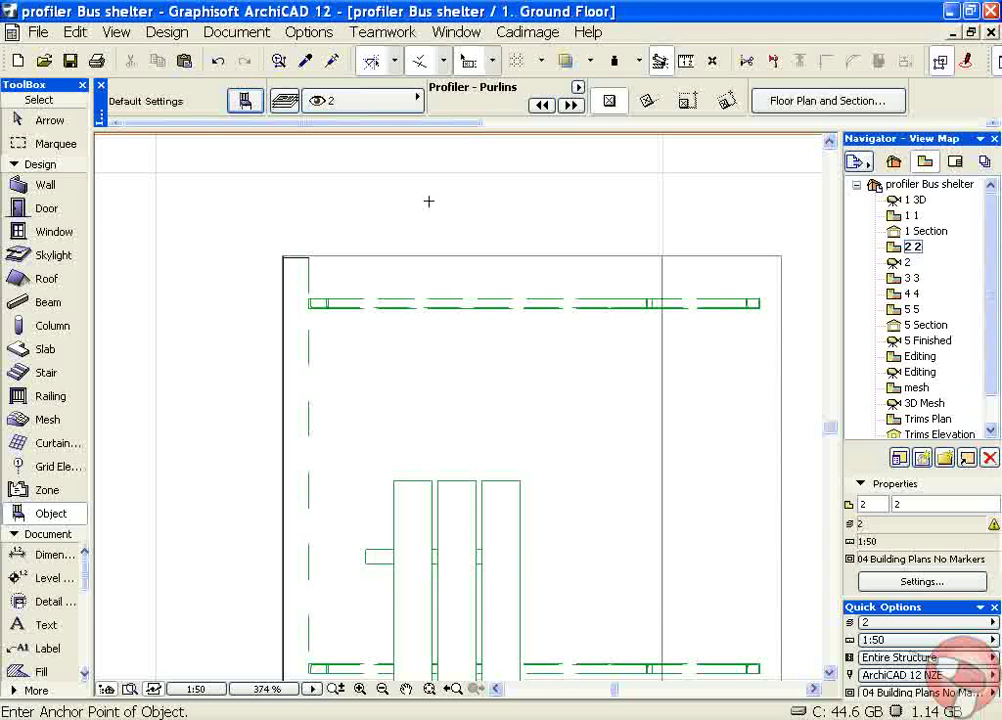
{"action": "key", "text": "m"}
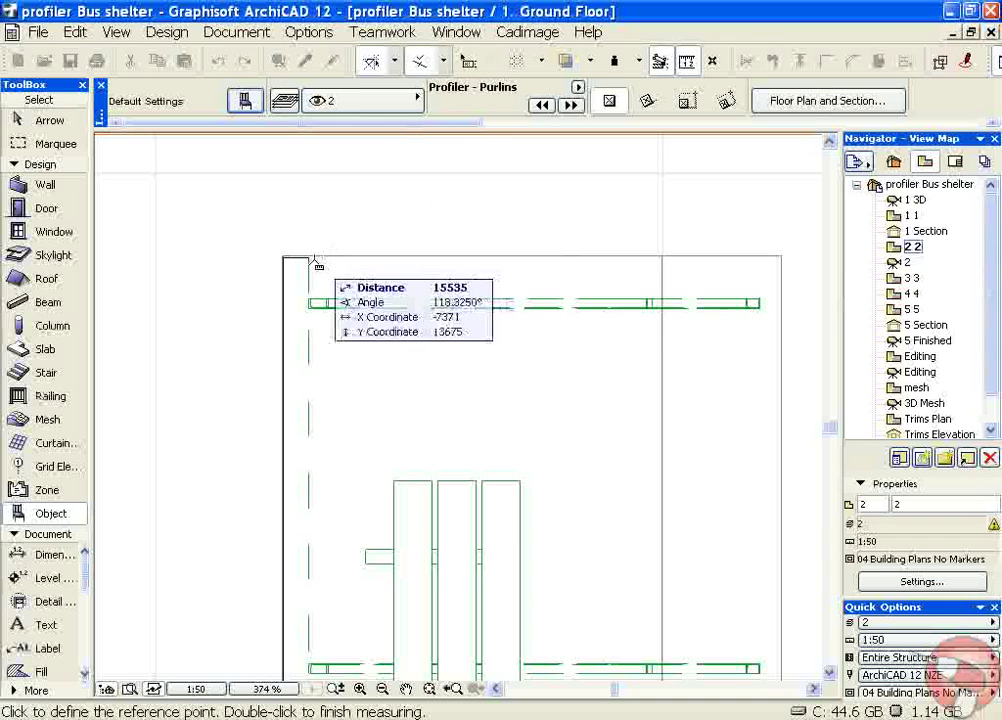
{"action": "left_click", "coordinate": [309, 258]}
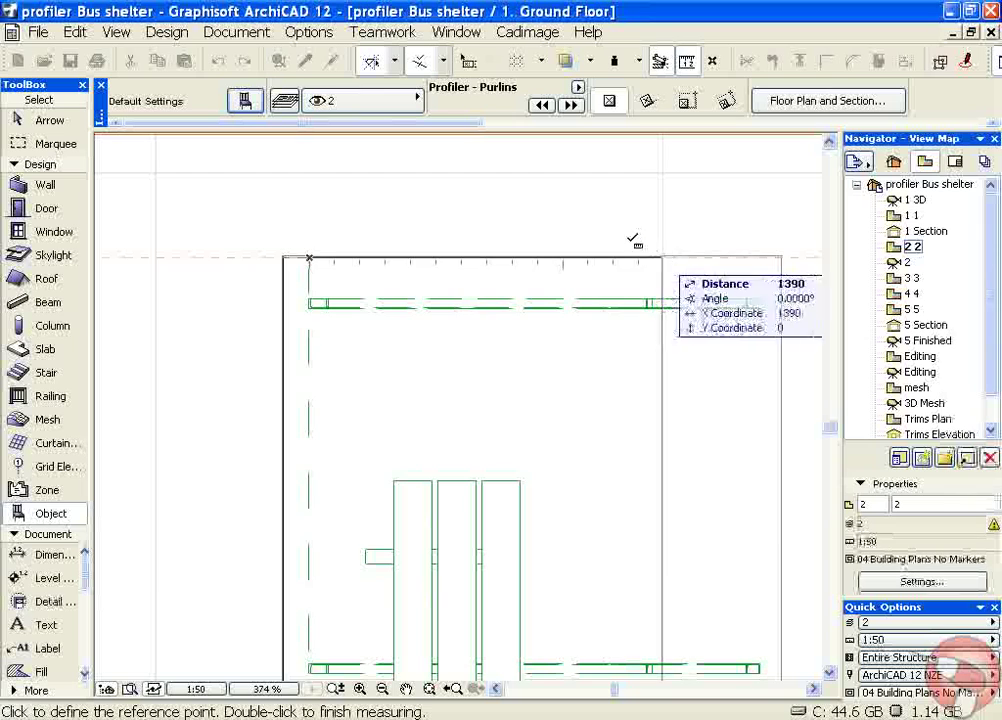
- Set the default purlins' roof span to 1390 and pitch to 15 degrees in the purlin setout
{"action": "key", "text": "Escape"}
{"action": "left_click", "coordinate": [244, 101]}
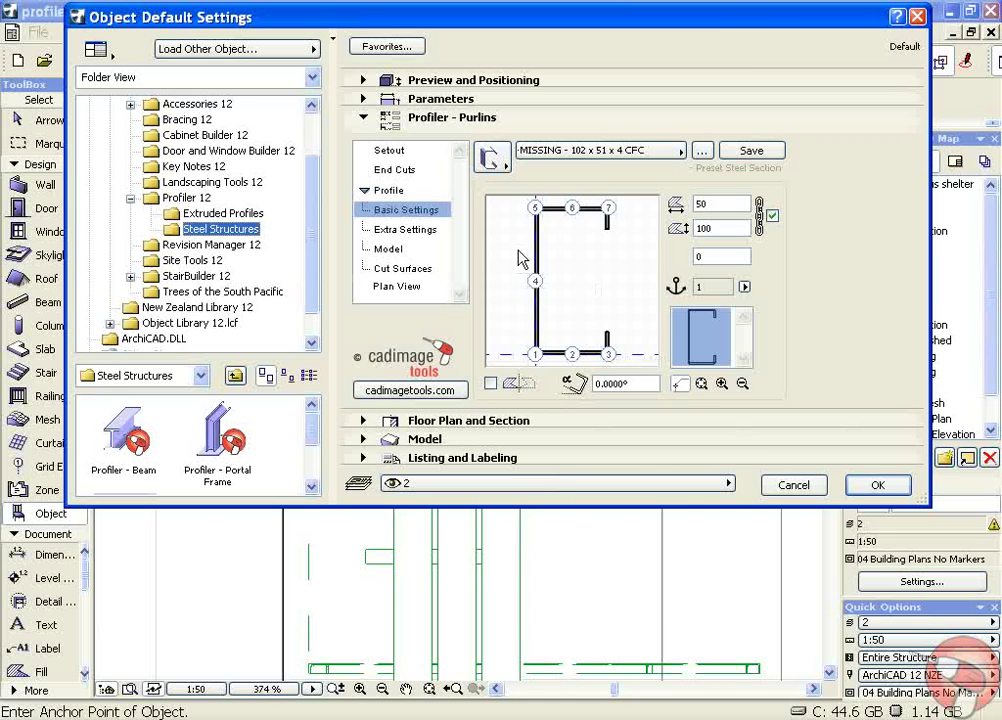
{"action": "left_click", "coordinate": [393, 151]}
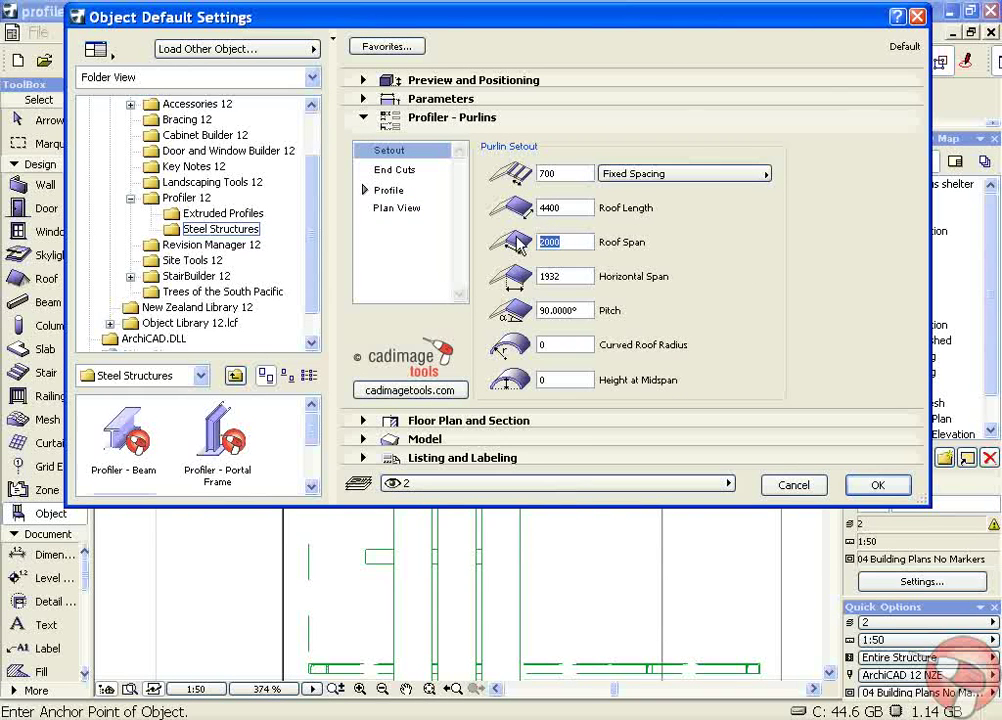
{"action": "type", "text": "1390"}
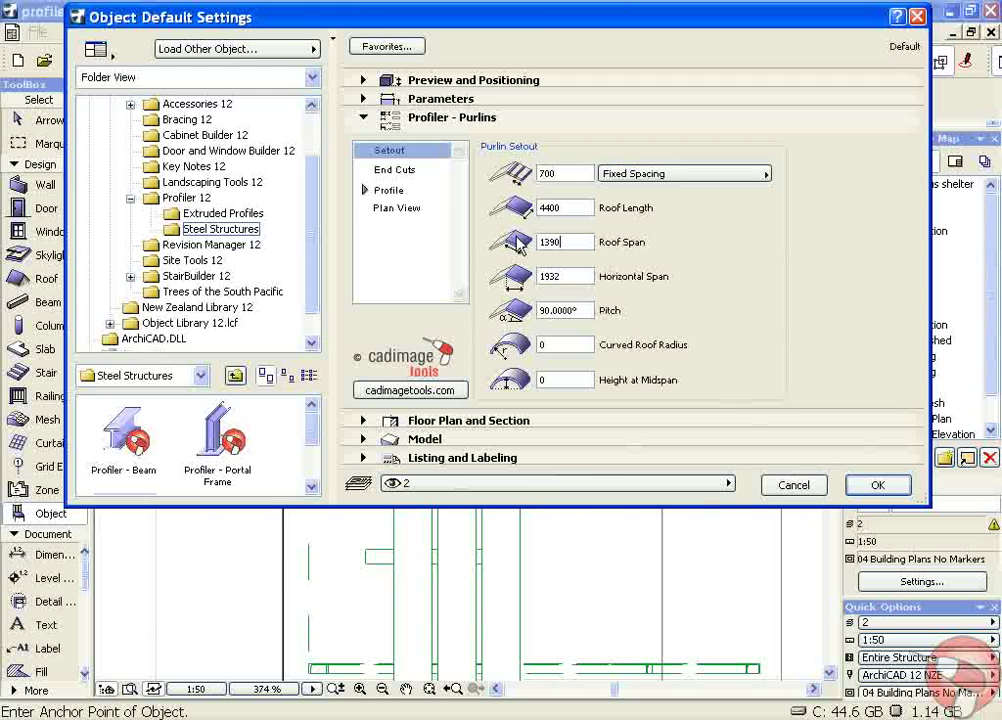
{"action": "left_click", "coordinate": [537, 306]}
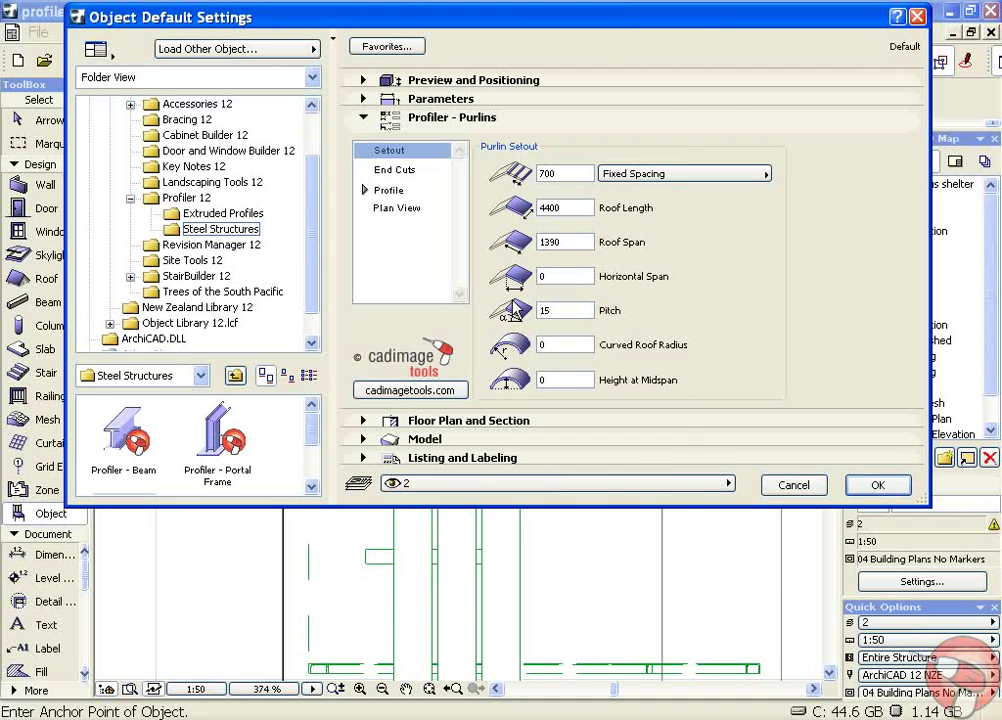
{"action": "key", "text": "Return"}
- Set the purlins' horizontal span to 1390 and place them at the back wall's upper inside corner in plan
{"action": "left_click", "coordinate": [586, 277]}
{"action": "type", "text": "1390"}
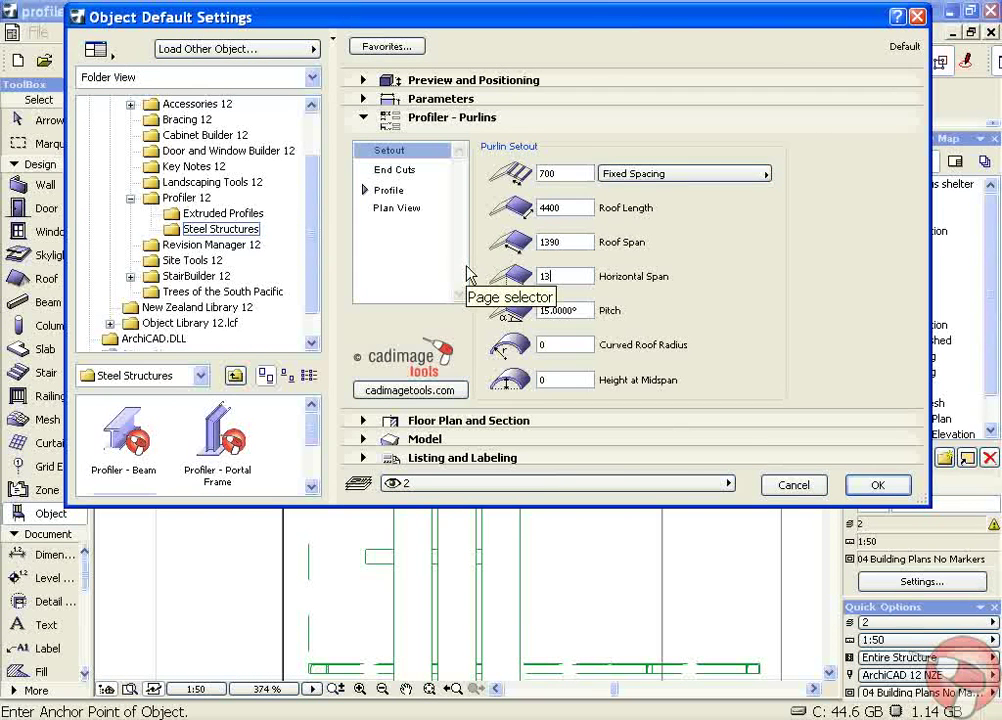
{"action": "left_click", "coordinate": [561, 239]}
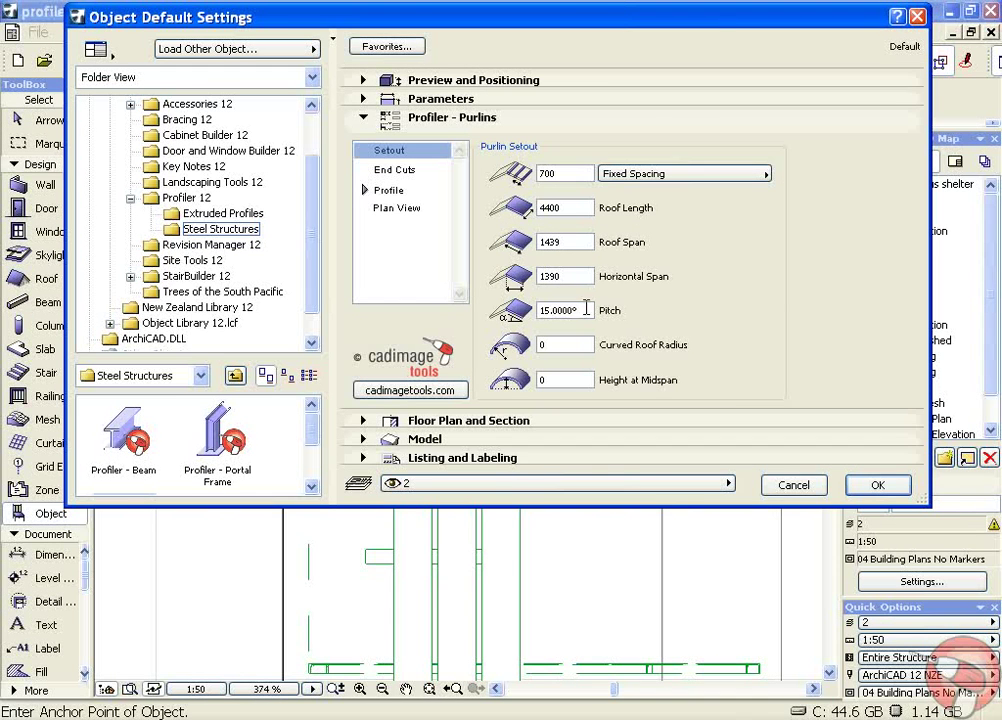
{"action": "left_click", "coordinate": [869, 484]}
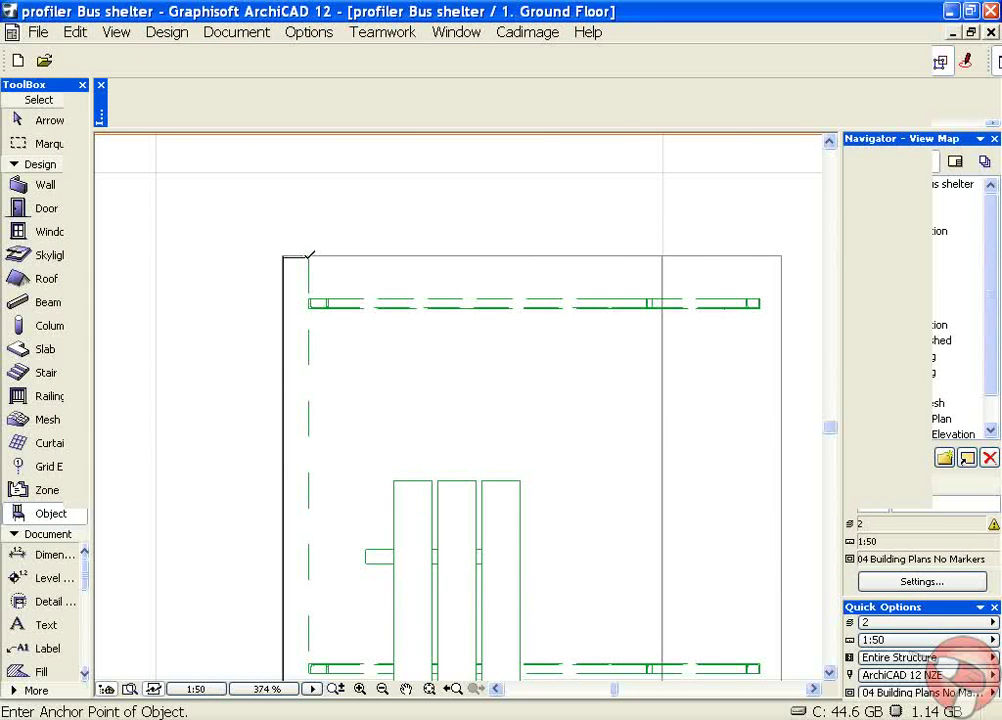
{"action": "left_click", "coordinate": [307, 258]}
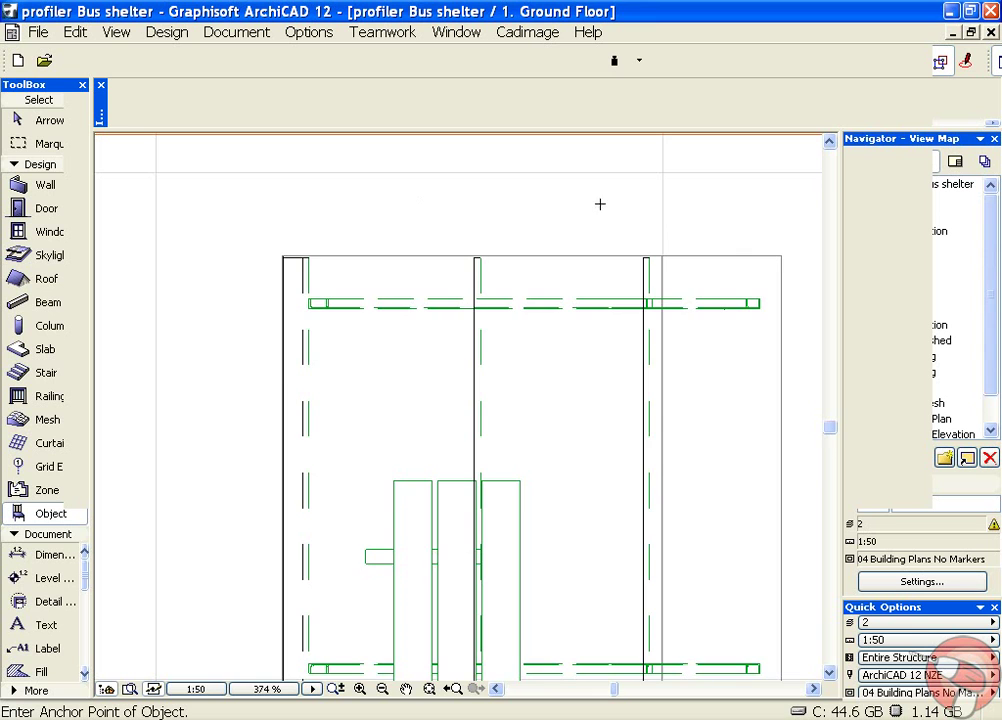
{"action": "scroll", "coordinate": [565, 203], "scroll_direction": "down", "scroll_amount": 3}
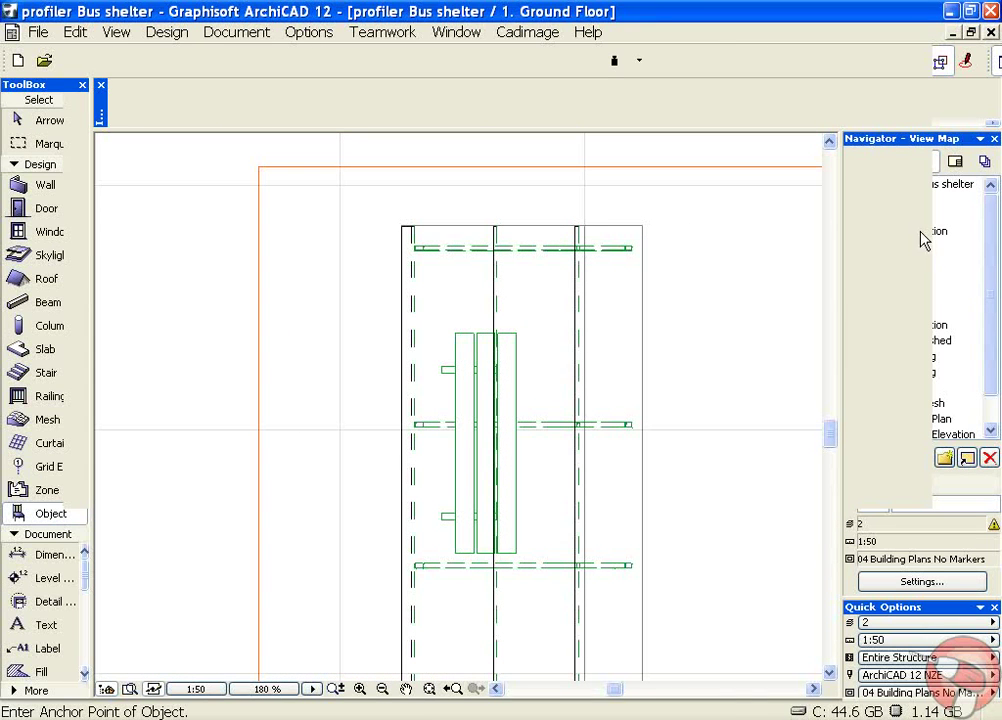
- Elevate the newly placed roof purlins vertically in 3D view 2 from ground level to the portal frame's ridge beneath the roof
{"action": "double_click", "coordinate": [903, 263]}
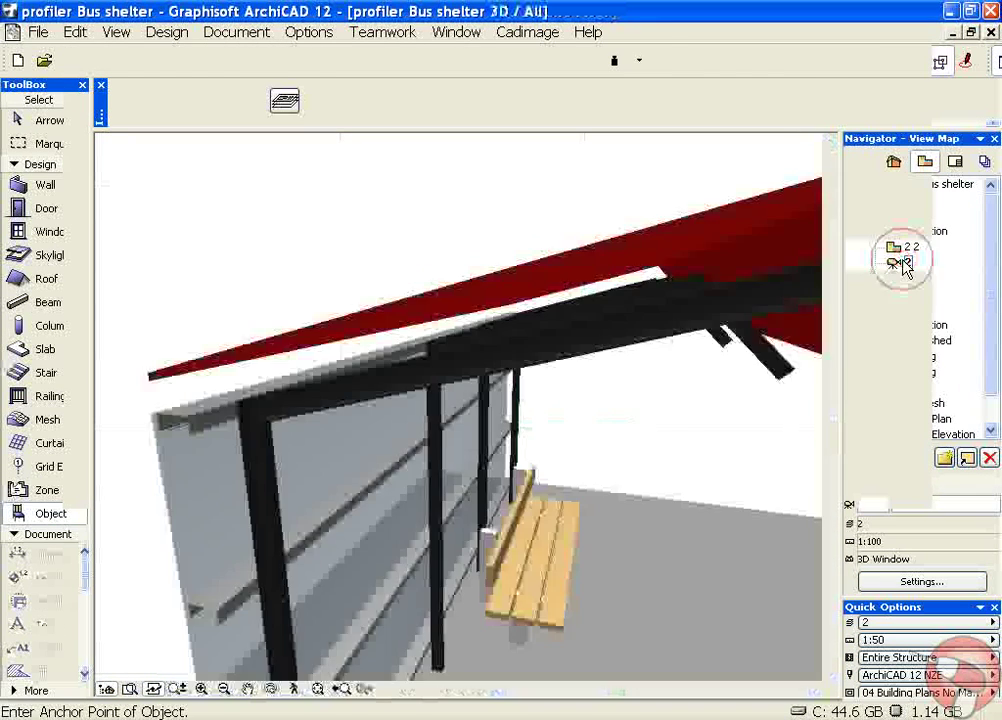
{"action": "scroll", "coordinate": [500, 406], "scroll_direction": "up", "scroll_amount": 3}
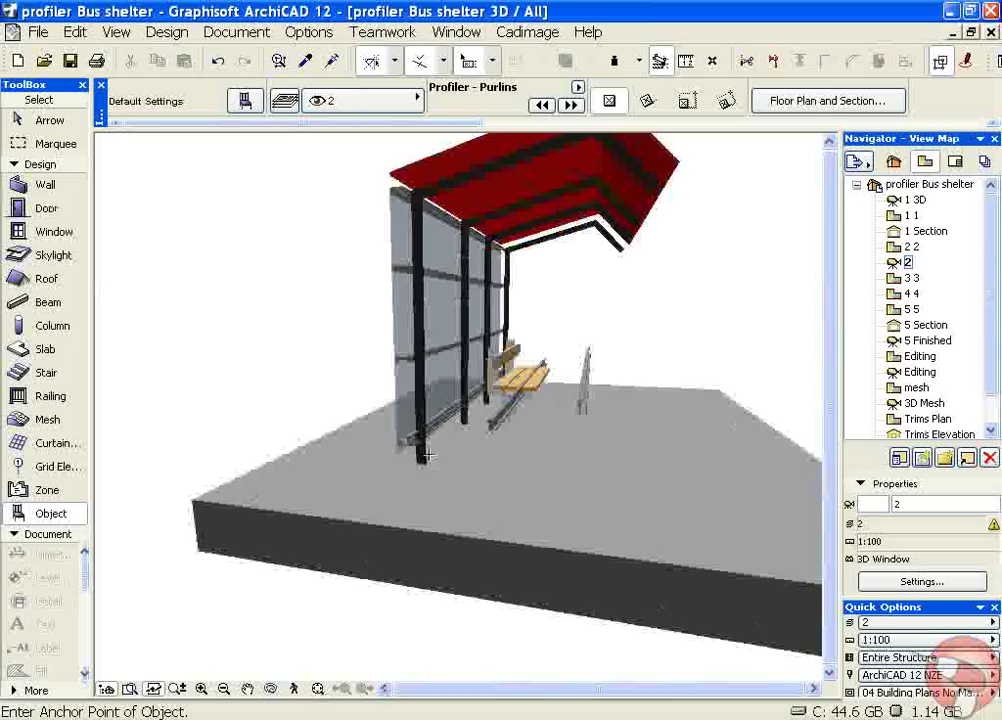
{"action": "left_click", "coordinate": [410, 442], "text": "shift"}
{"action": "left_click", "coordinate": [590, 387]}
{"action": "left_click", "coordinate": [586, 420]}
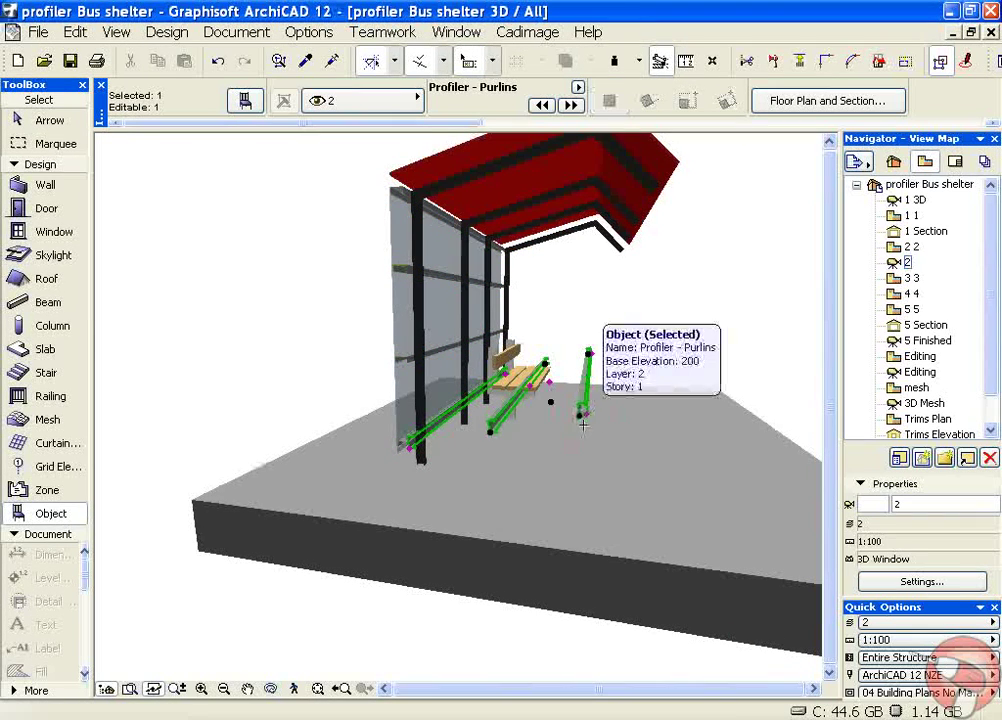
{"action": "left_click_drag", "start_coordinate": [586, 420], "coordinate": [588, 598]}
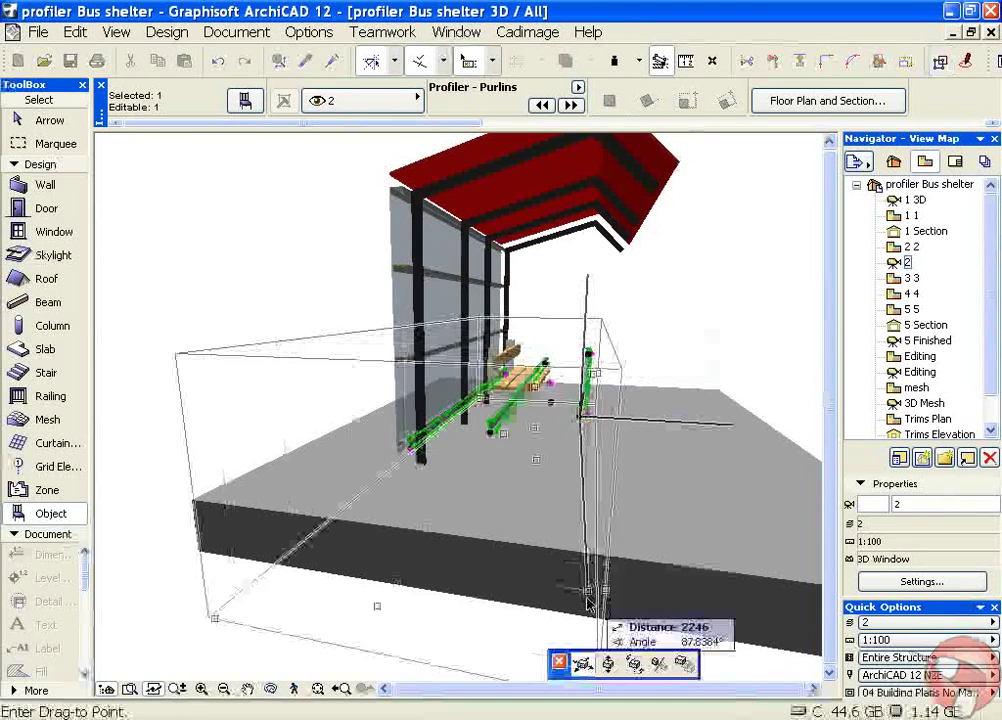
{"action": "left_click", "coordinate": [607, 664]}
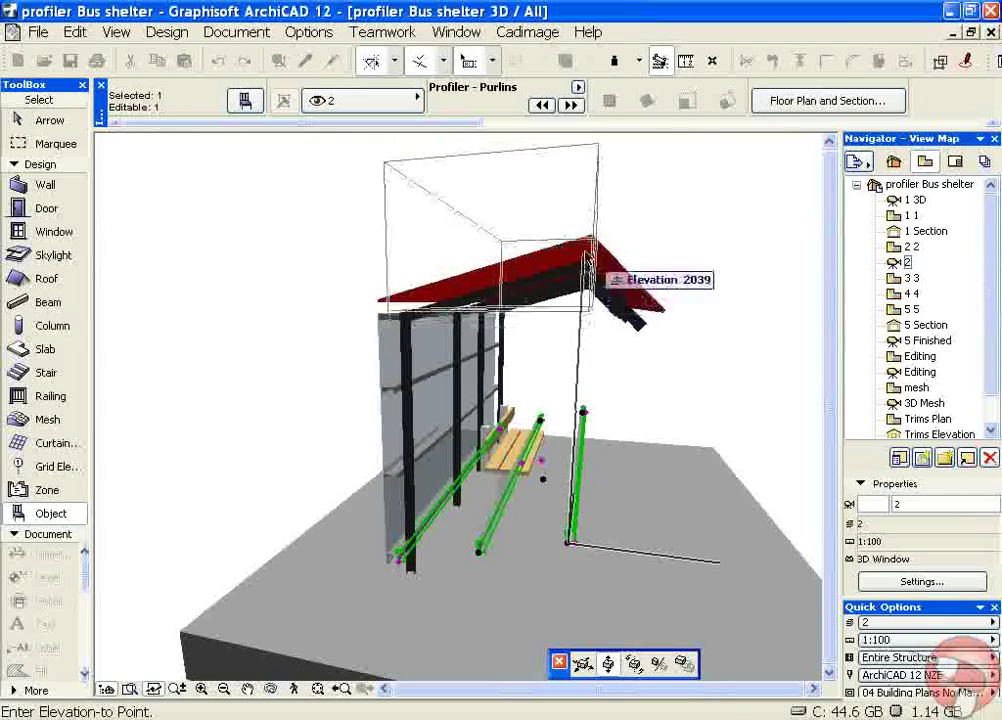
{"action": "left_click", "coordinate": [600, 282]}
{"action": "key", "text": "Escape"}
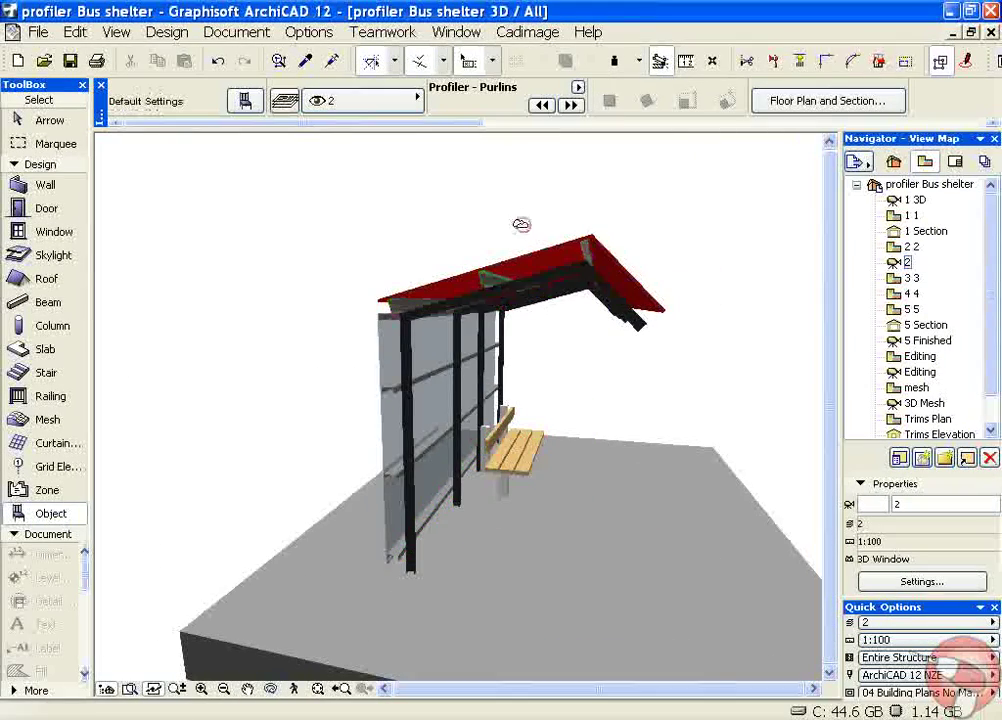
{"action": "scroll", "coordinate": [426, 279], "scroll_direction": "up", "scroll_amount": 2}
{"action": "middle_click_drag", "start_coordinate": [427, 279], "coordinate": [498, 375], "text": "shift"}
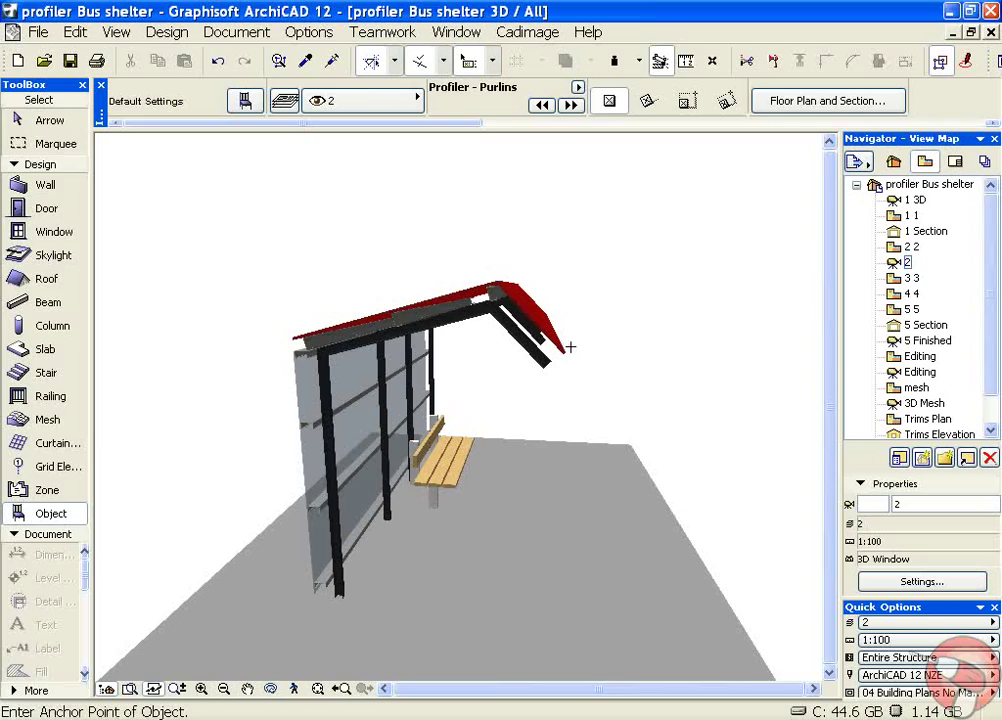
- Switch to the 4 4 view's layers and examine the purlins on both roof slopes and the back wall in 3D
{"action": "double_click", "coordinate": [904, 278]}
{"action": "double_click", "coordinate": [911, 293]}
{"action": "middle_click_drag", "start_coordinate": [637, 393], "coordinate": [570, 387], "text": "shift"}
{"action": "scroll", "coordinate": [513, 410], "scroll_direction": "up", "scroll_amount": 2}
{"action": "middle_click_drag", "start_coordinate": [513, 408], "coordinate": [430, 410], "text": "shift"}
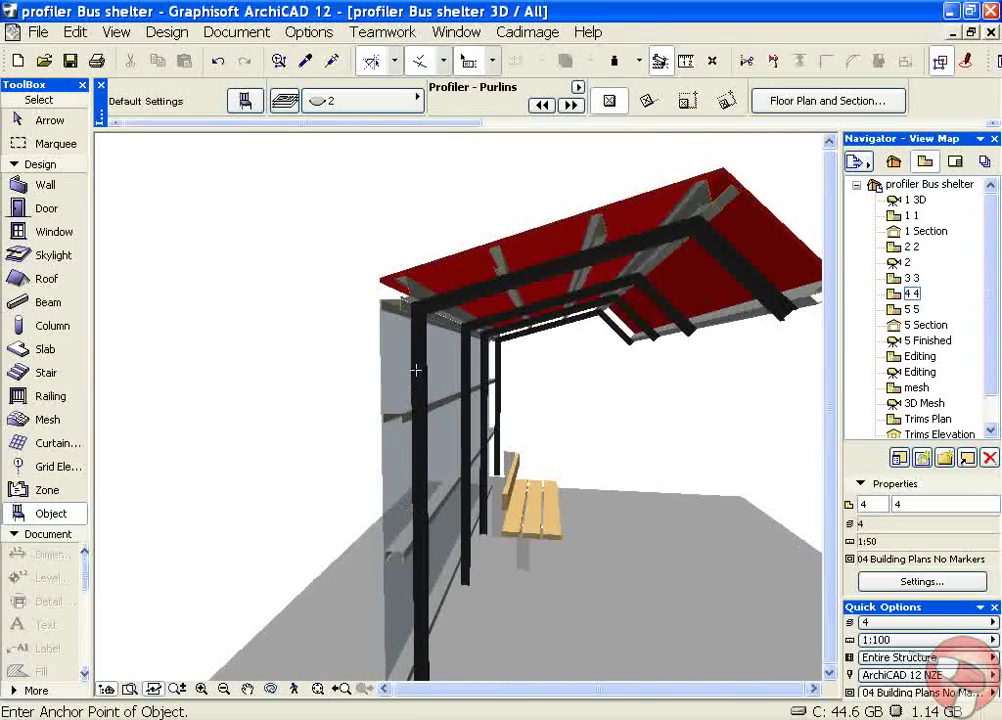